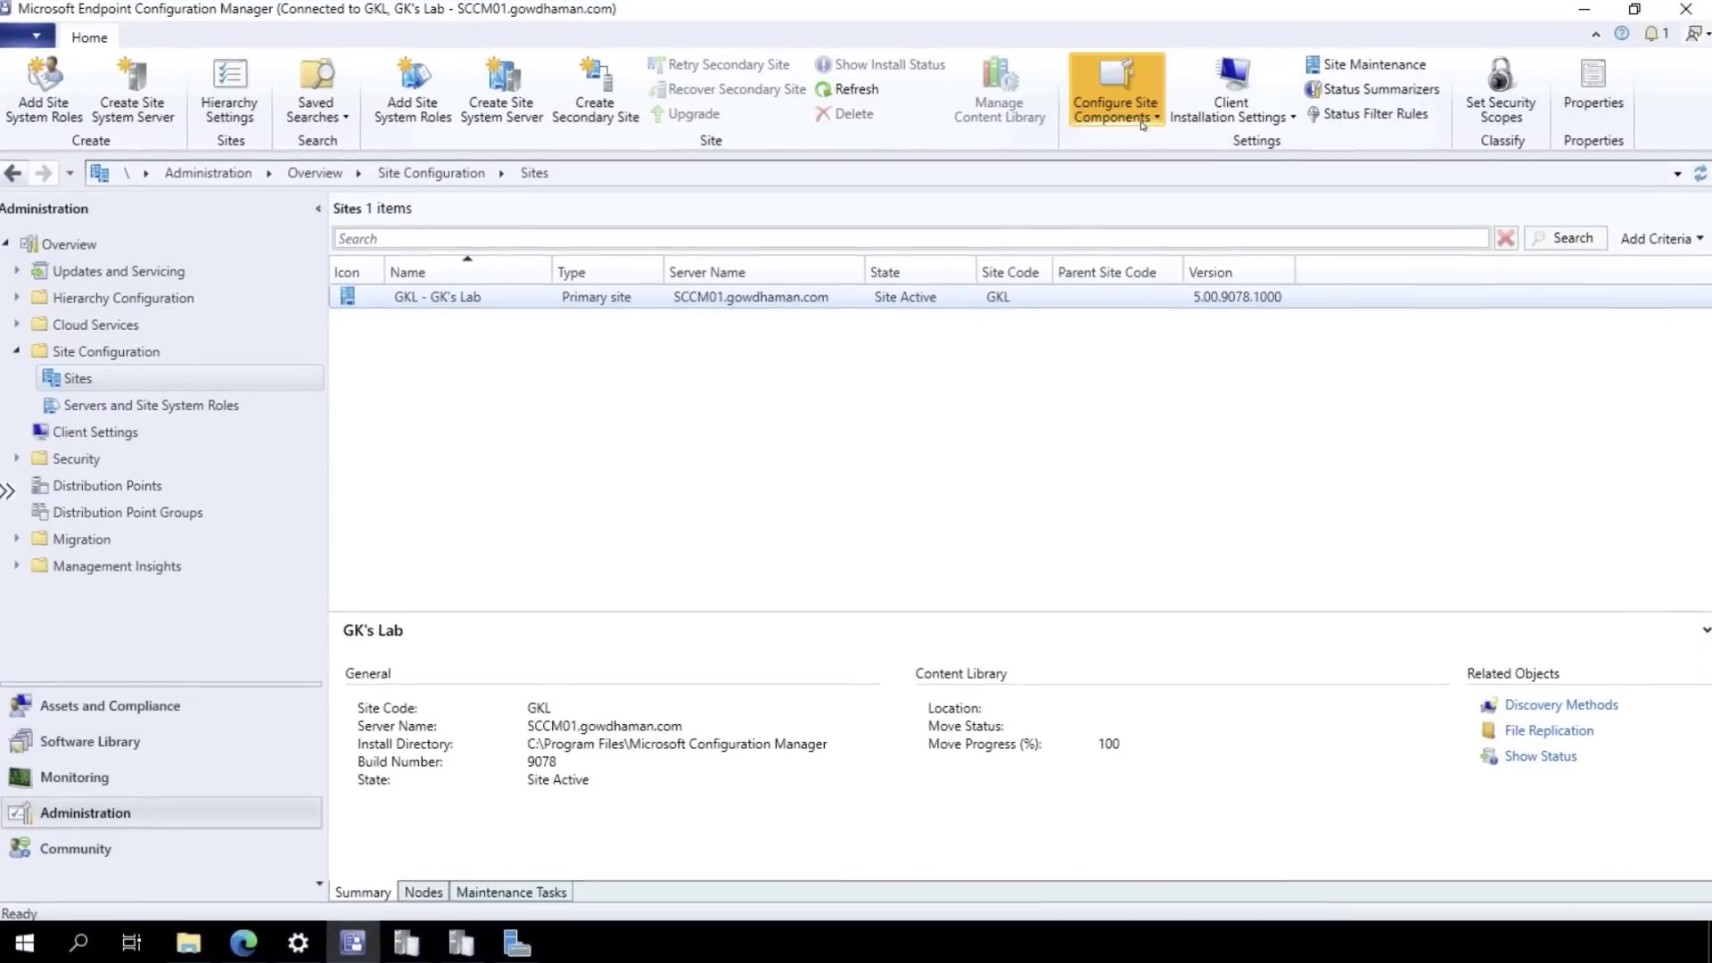
Inspect the Software Update Point's Classifications and Products tabs in Site Components.
click(1130, 127)
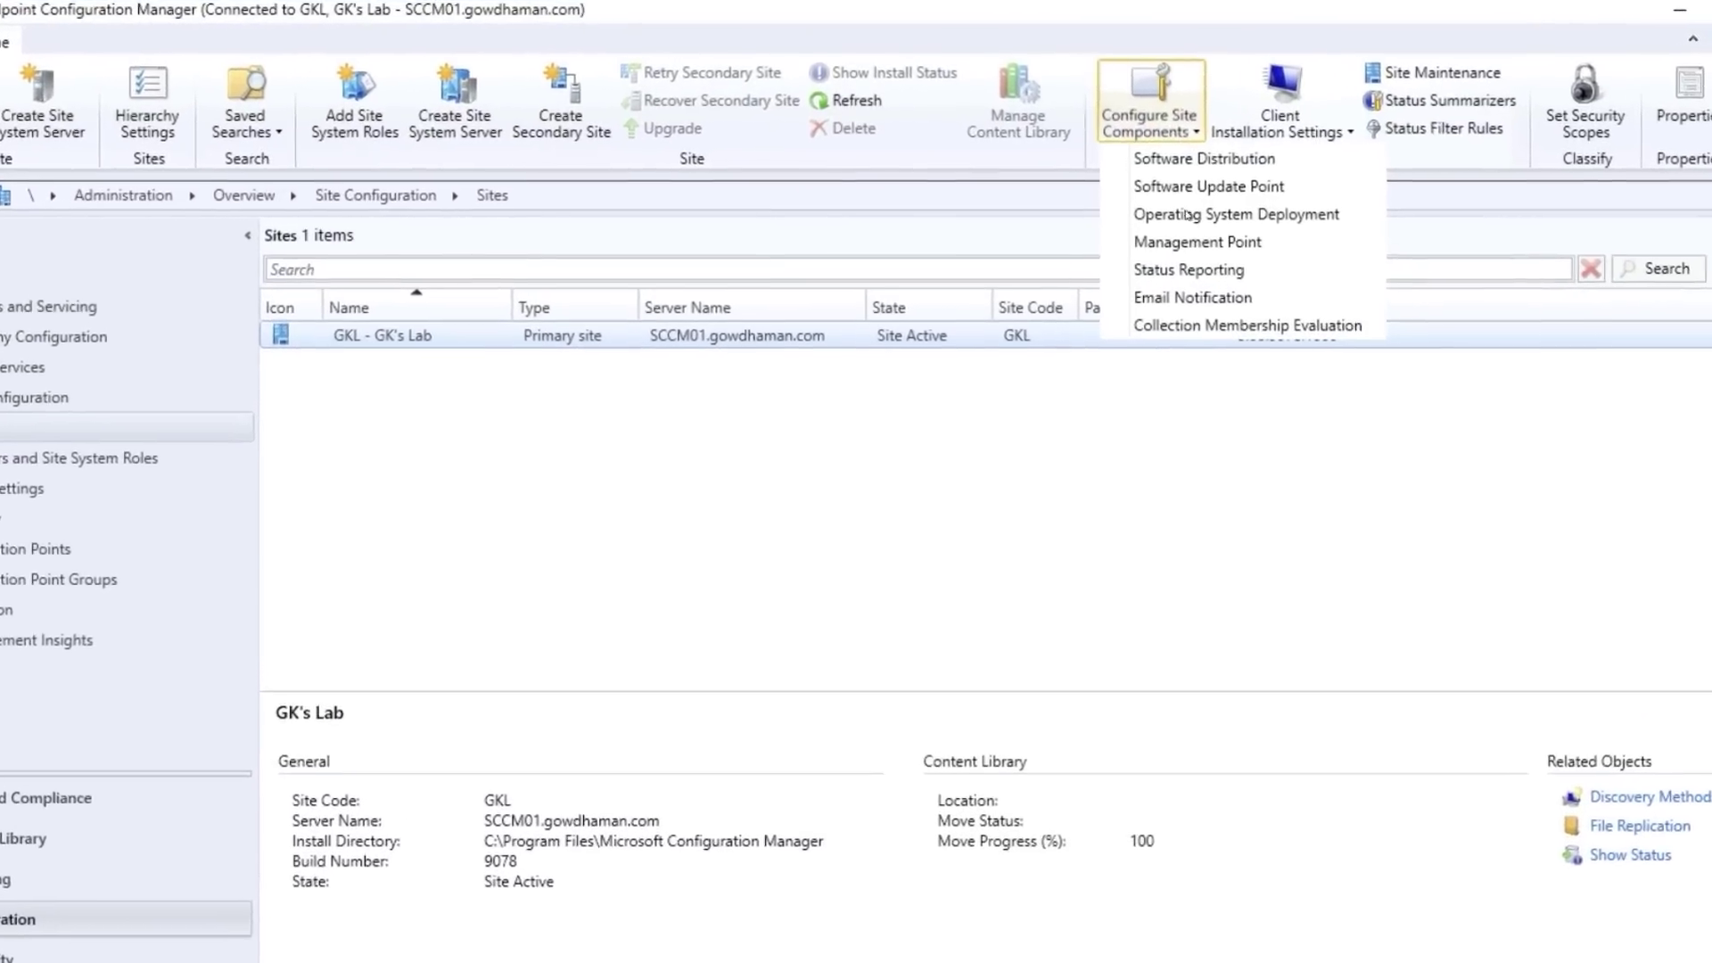
click(1214, 190)
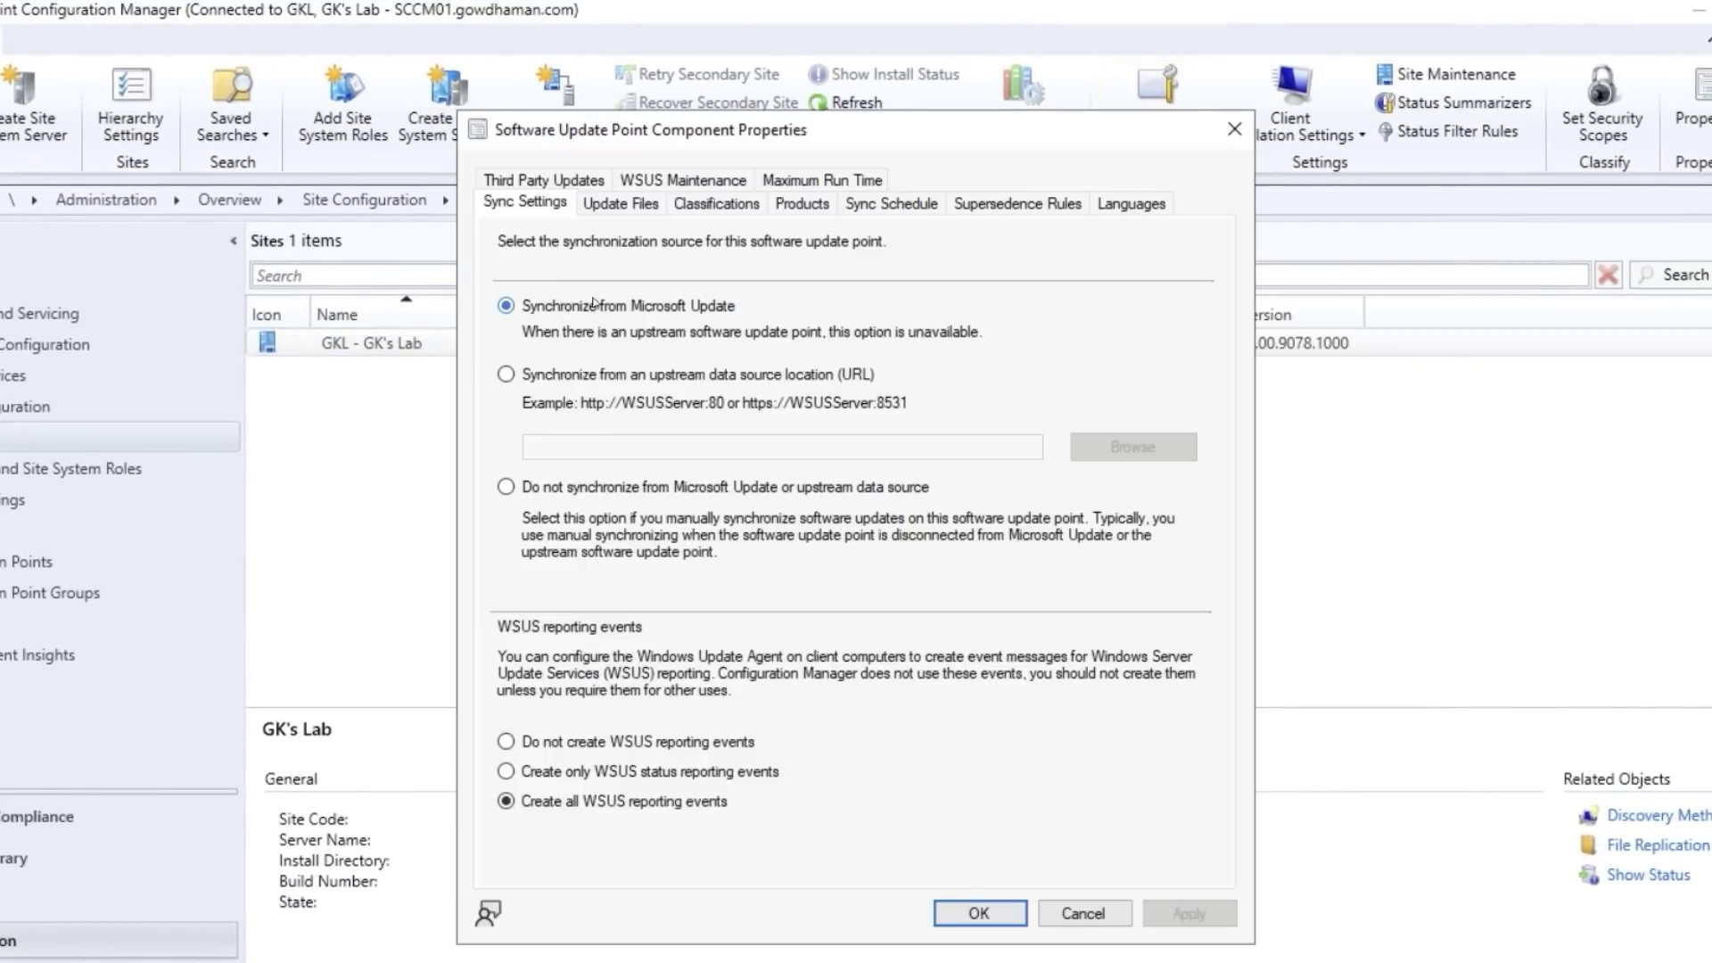
click(698, 205)
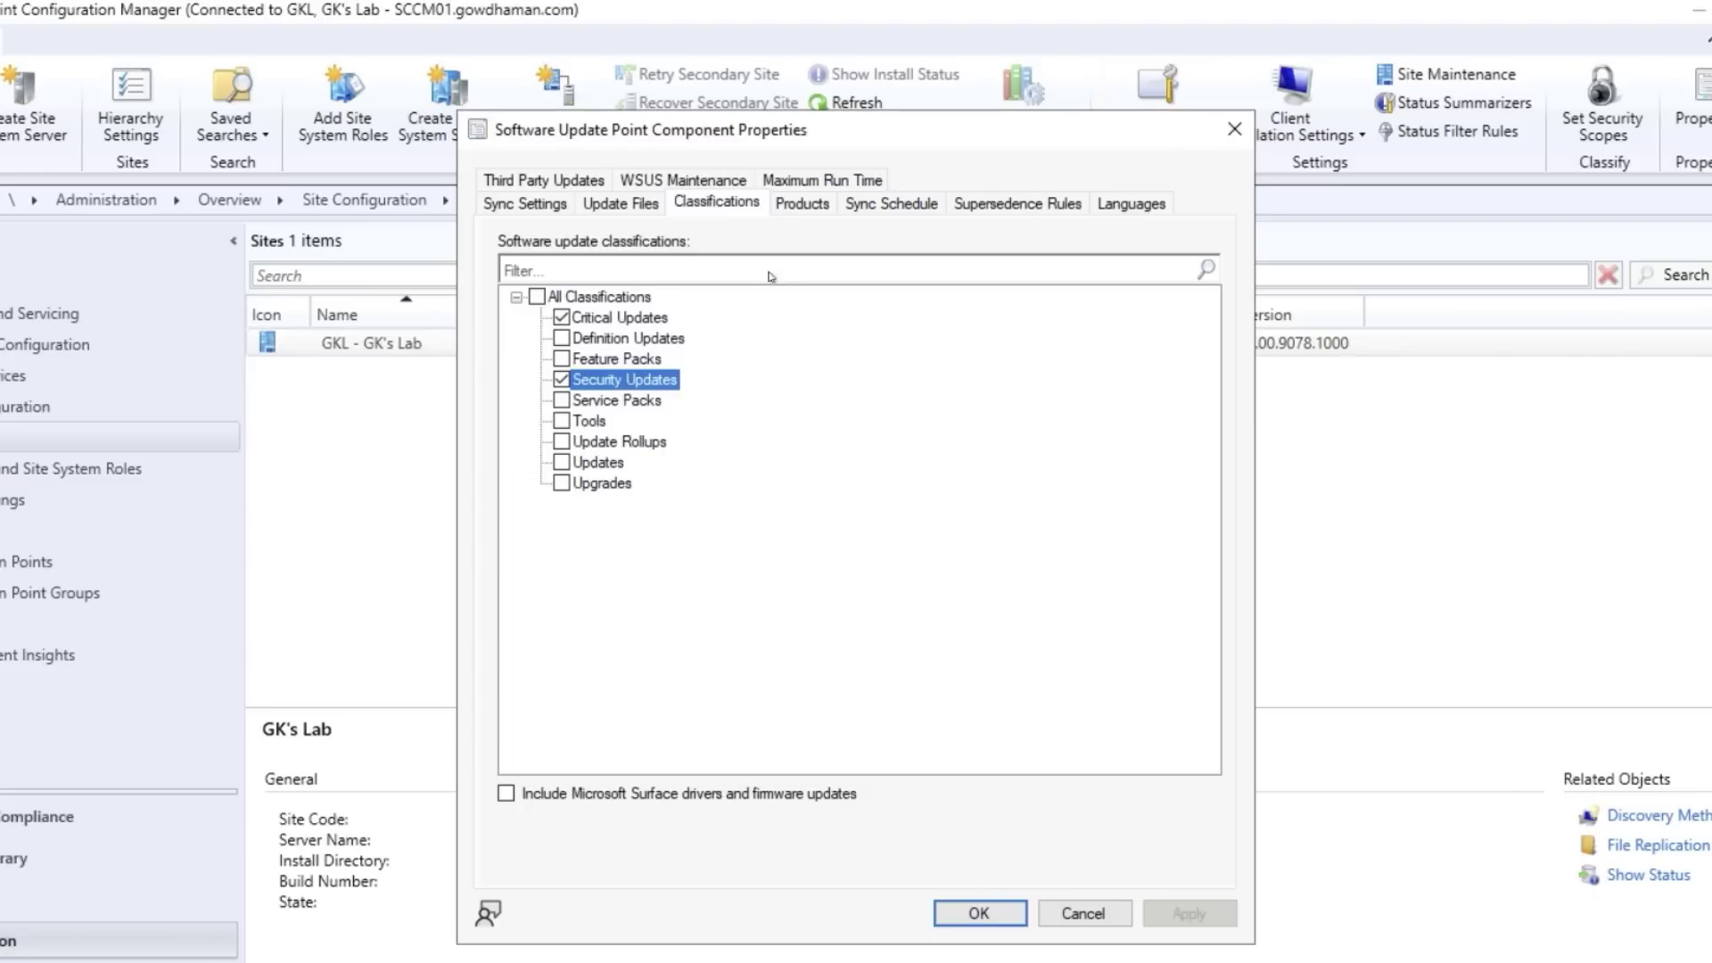
click(790, 207)
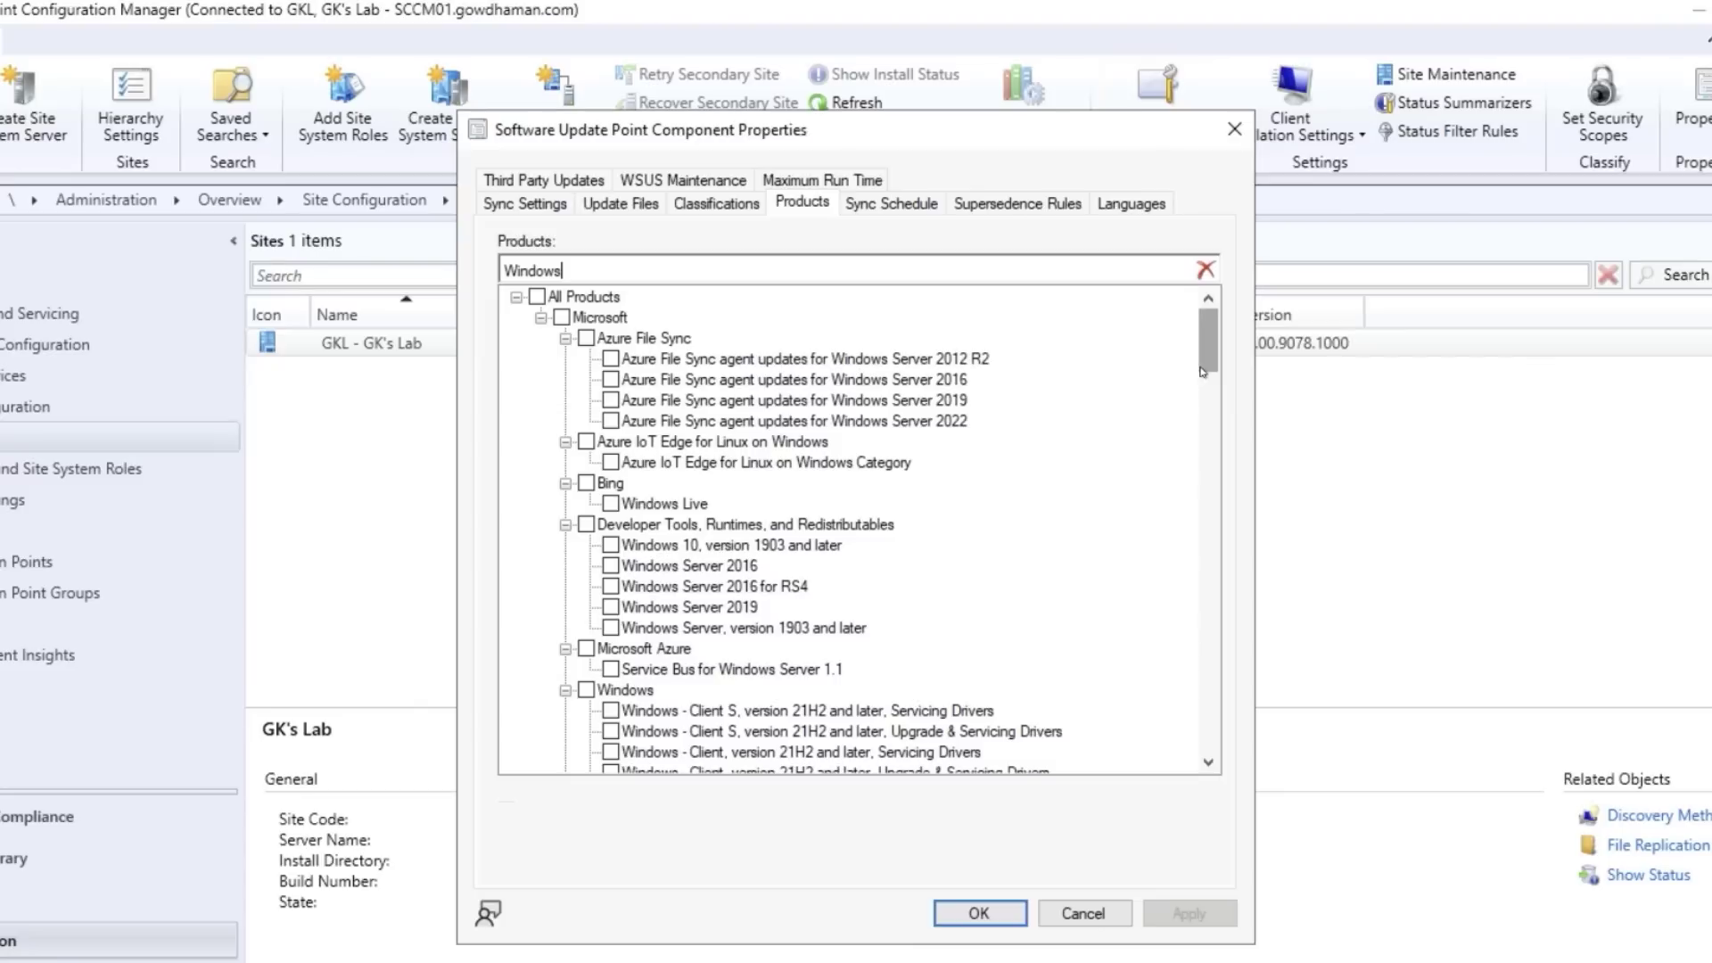
drag(1206, 345, 1208, 402)
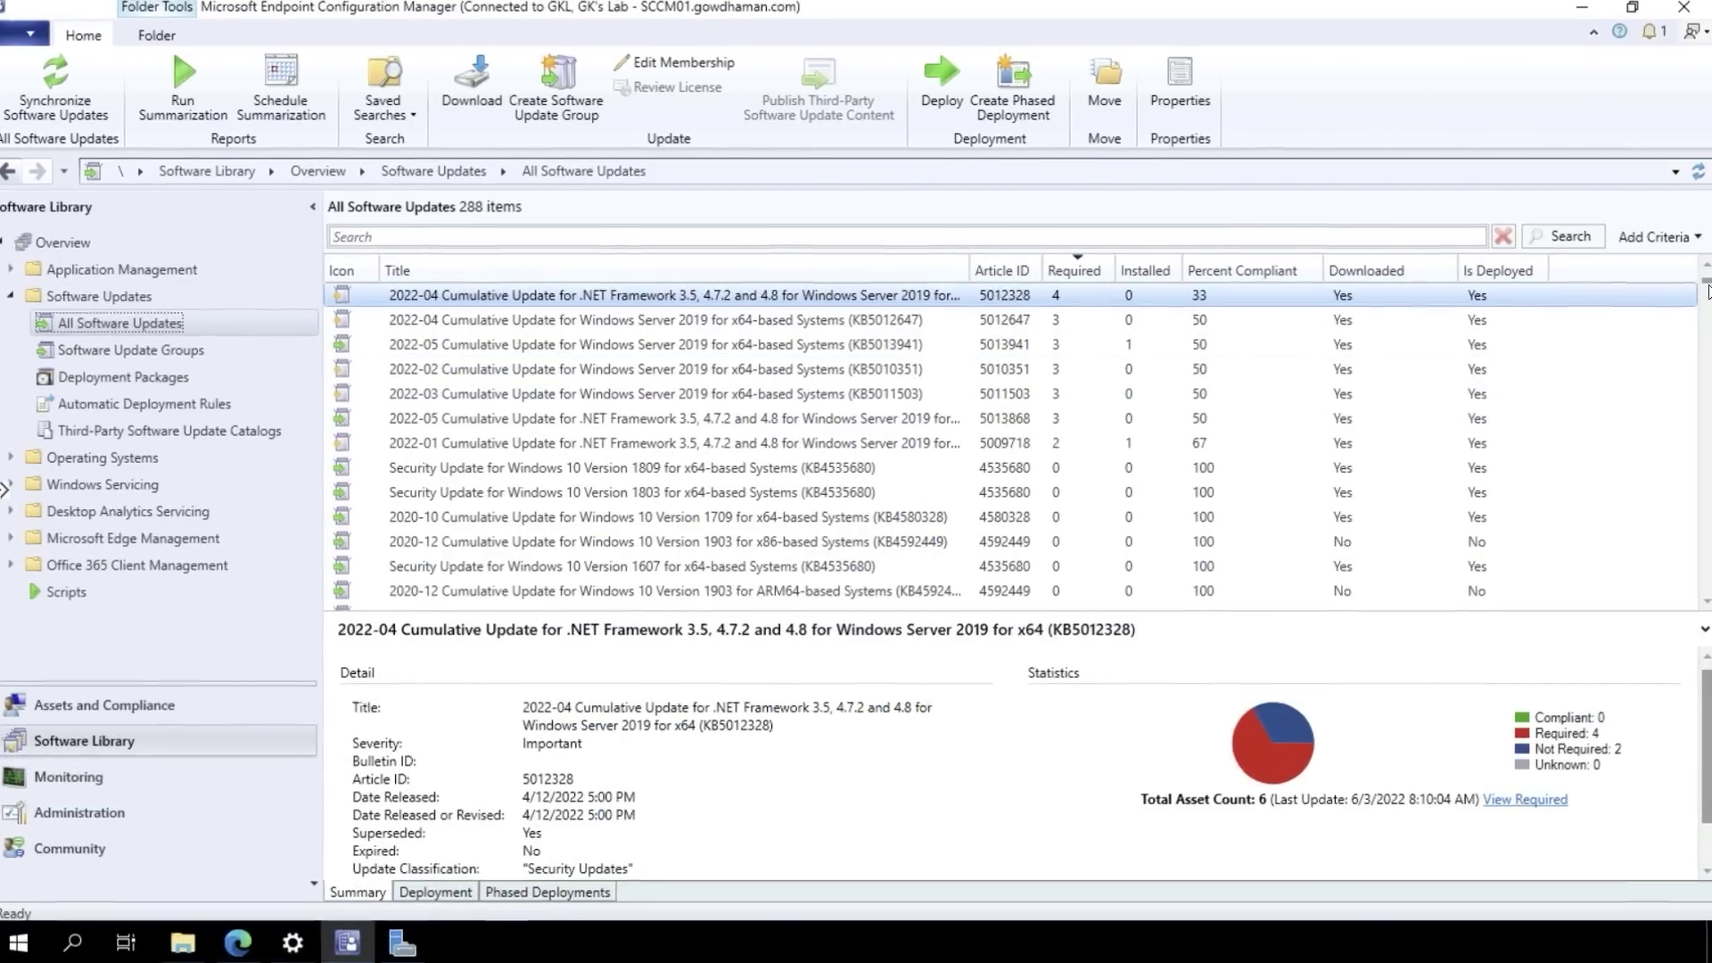
scroll(1709, 292, down, 10)
scroll(857, 434, down, 5)
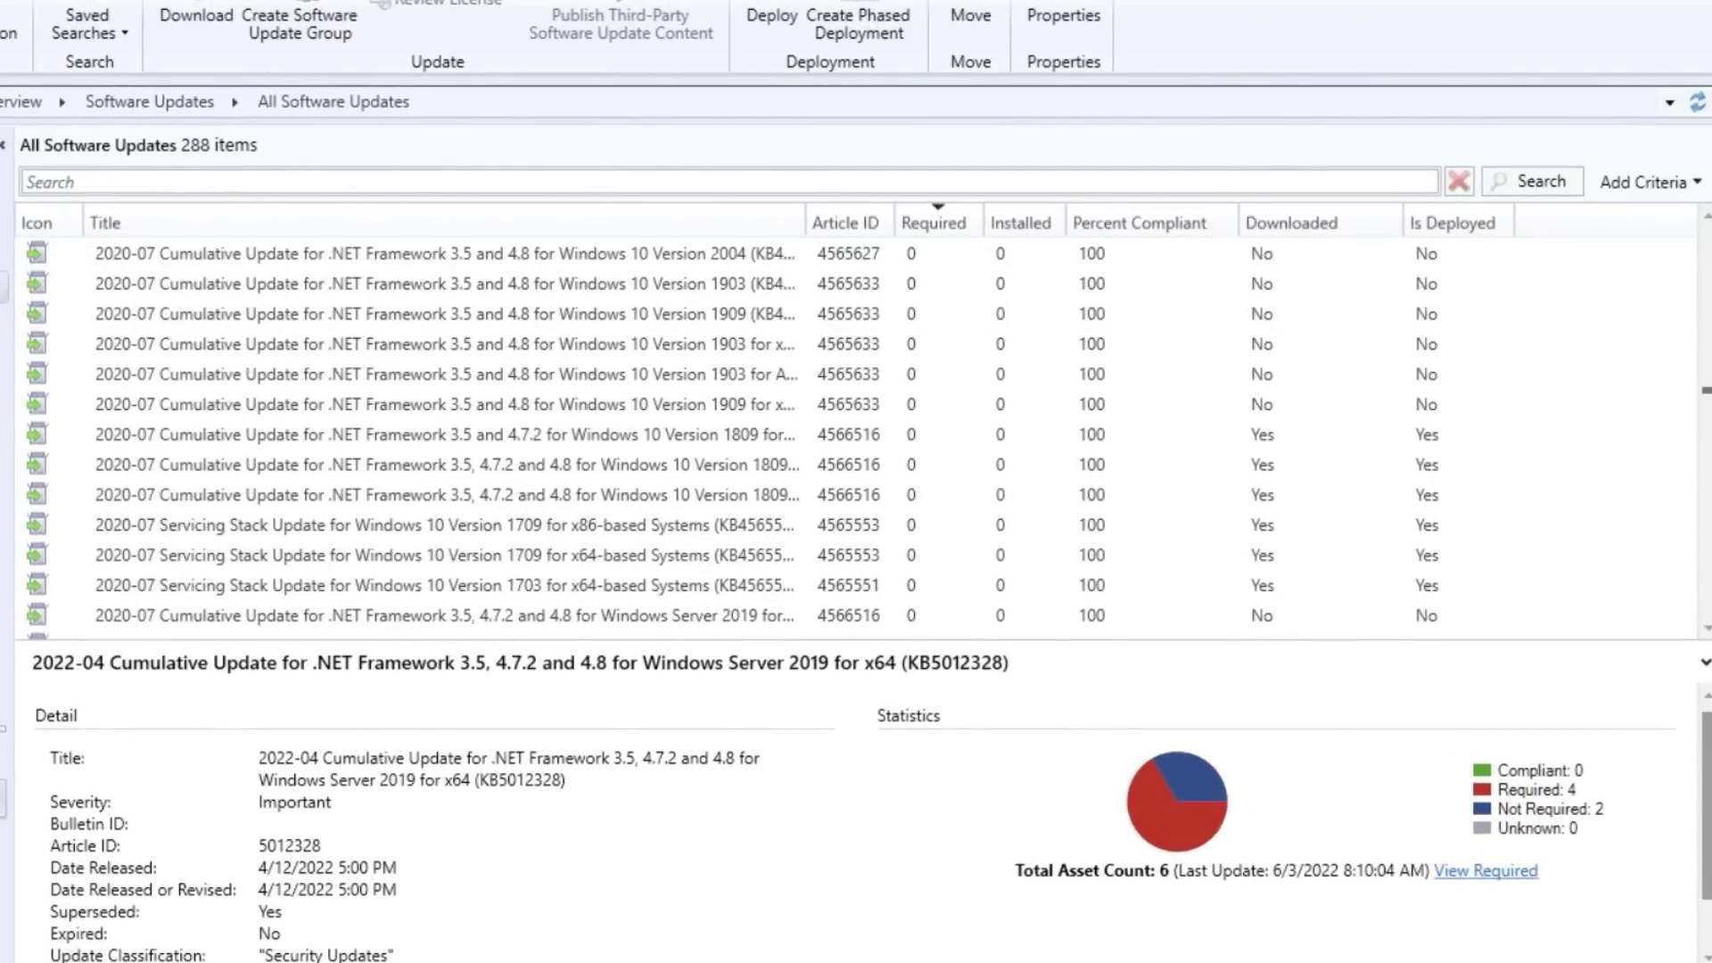
scroll(856, 435, down, 5)
scroll(1681, 226, down, 3)
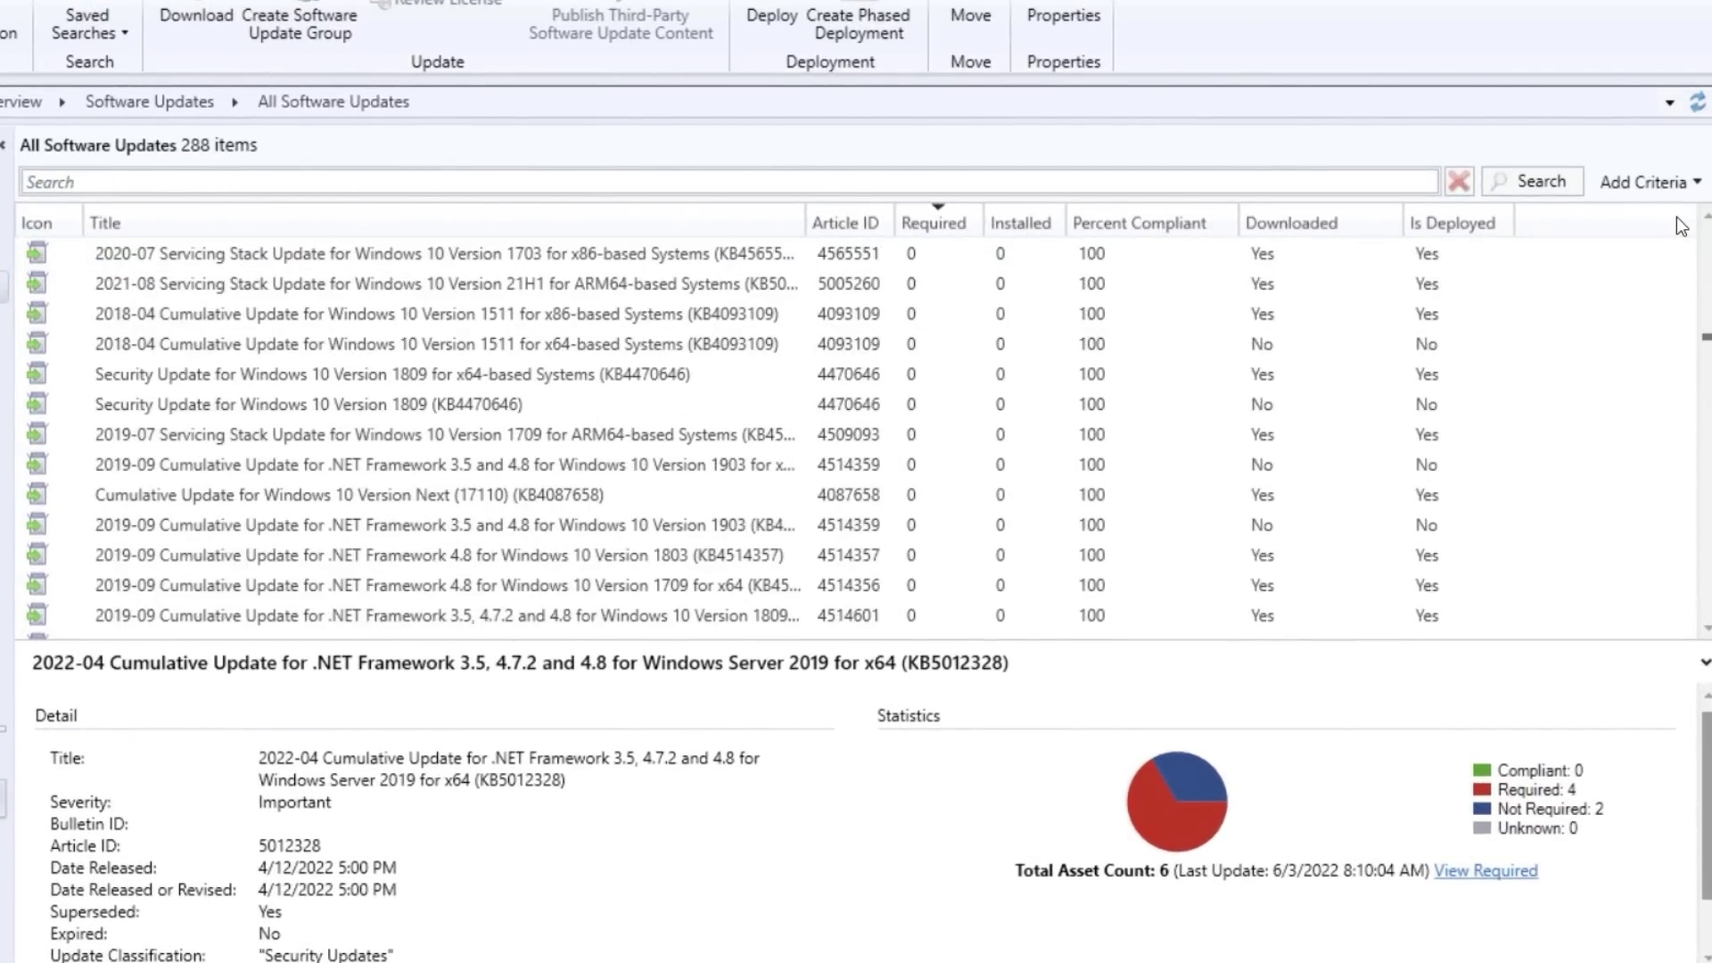
scroll(1680, 226, up, 15)
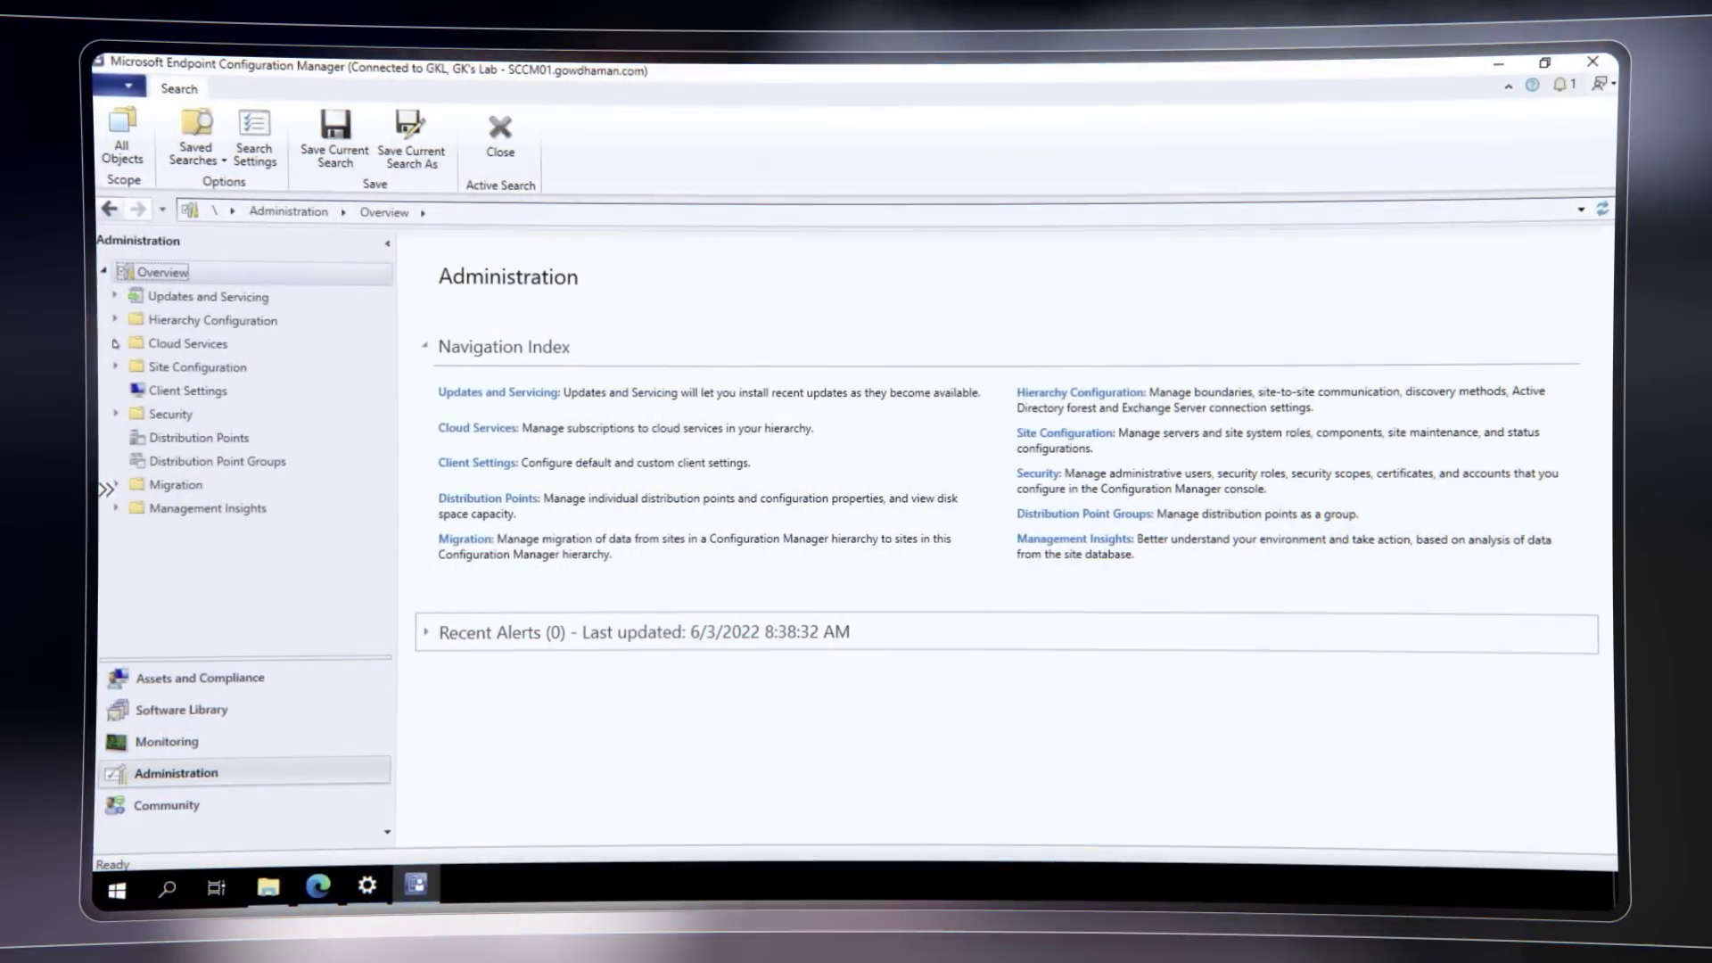
Expand Cloud Services and start the guided simulation, dismissing the introduction and requirements note.
click(115, 345)
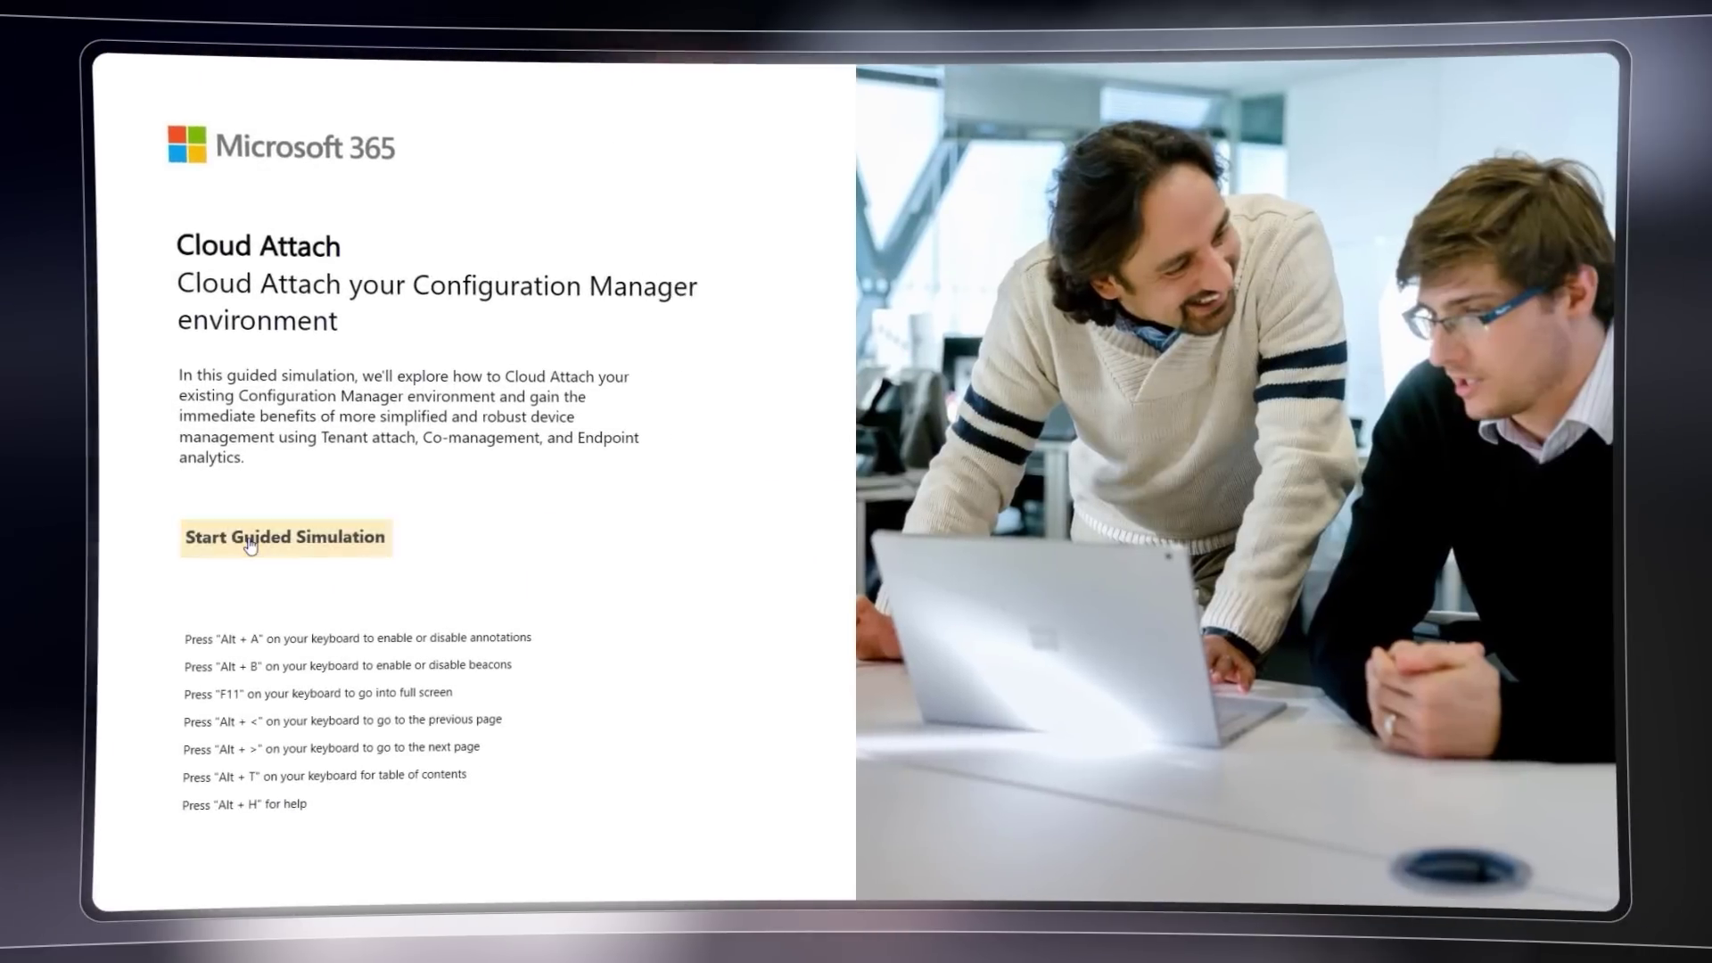
click(250, 545)
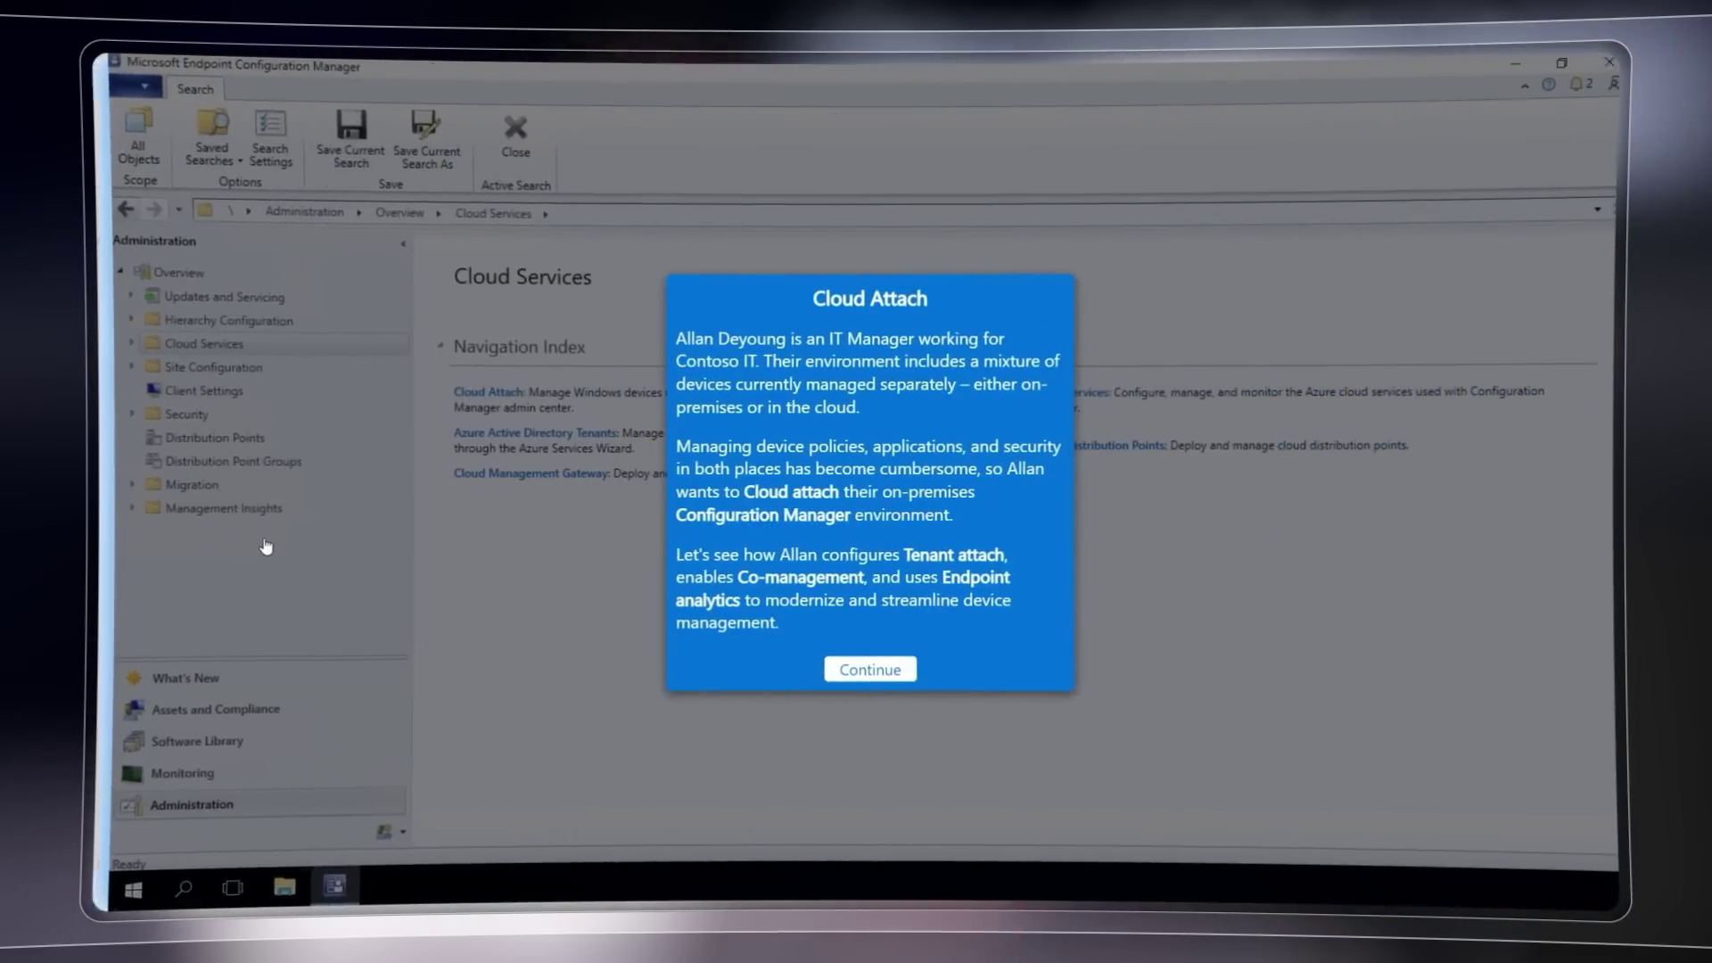
click(881, 672)
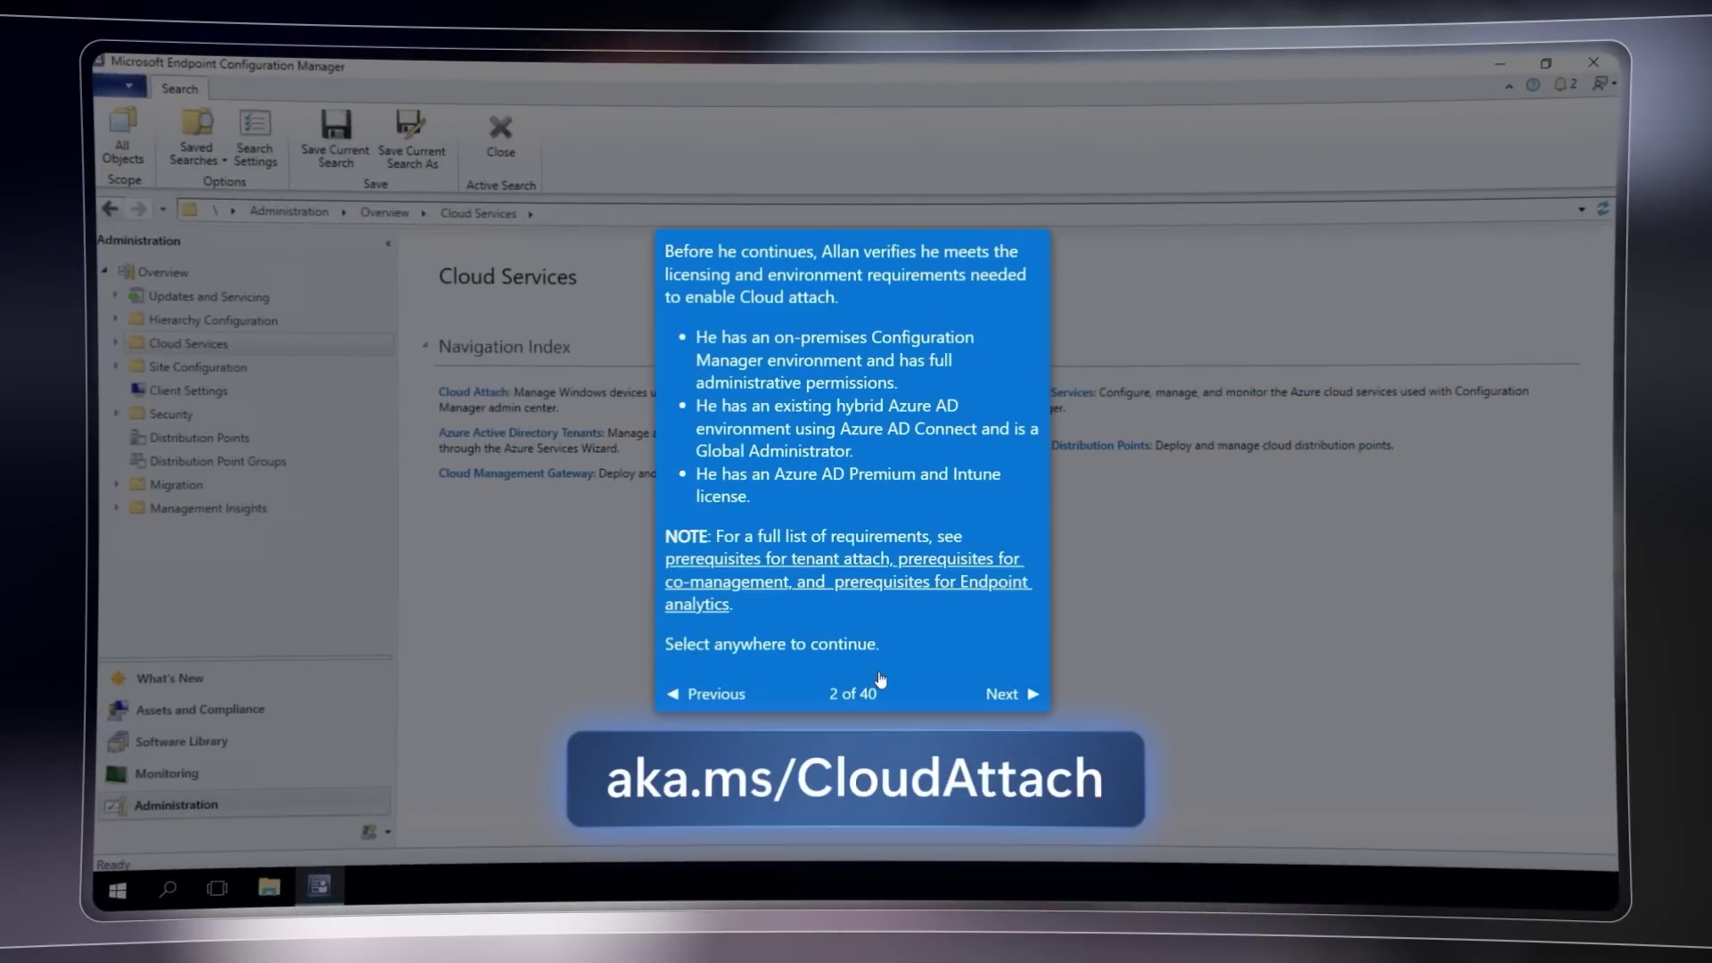
click(988, 694)
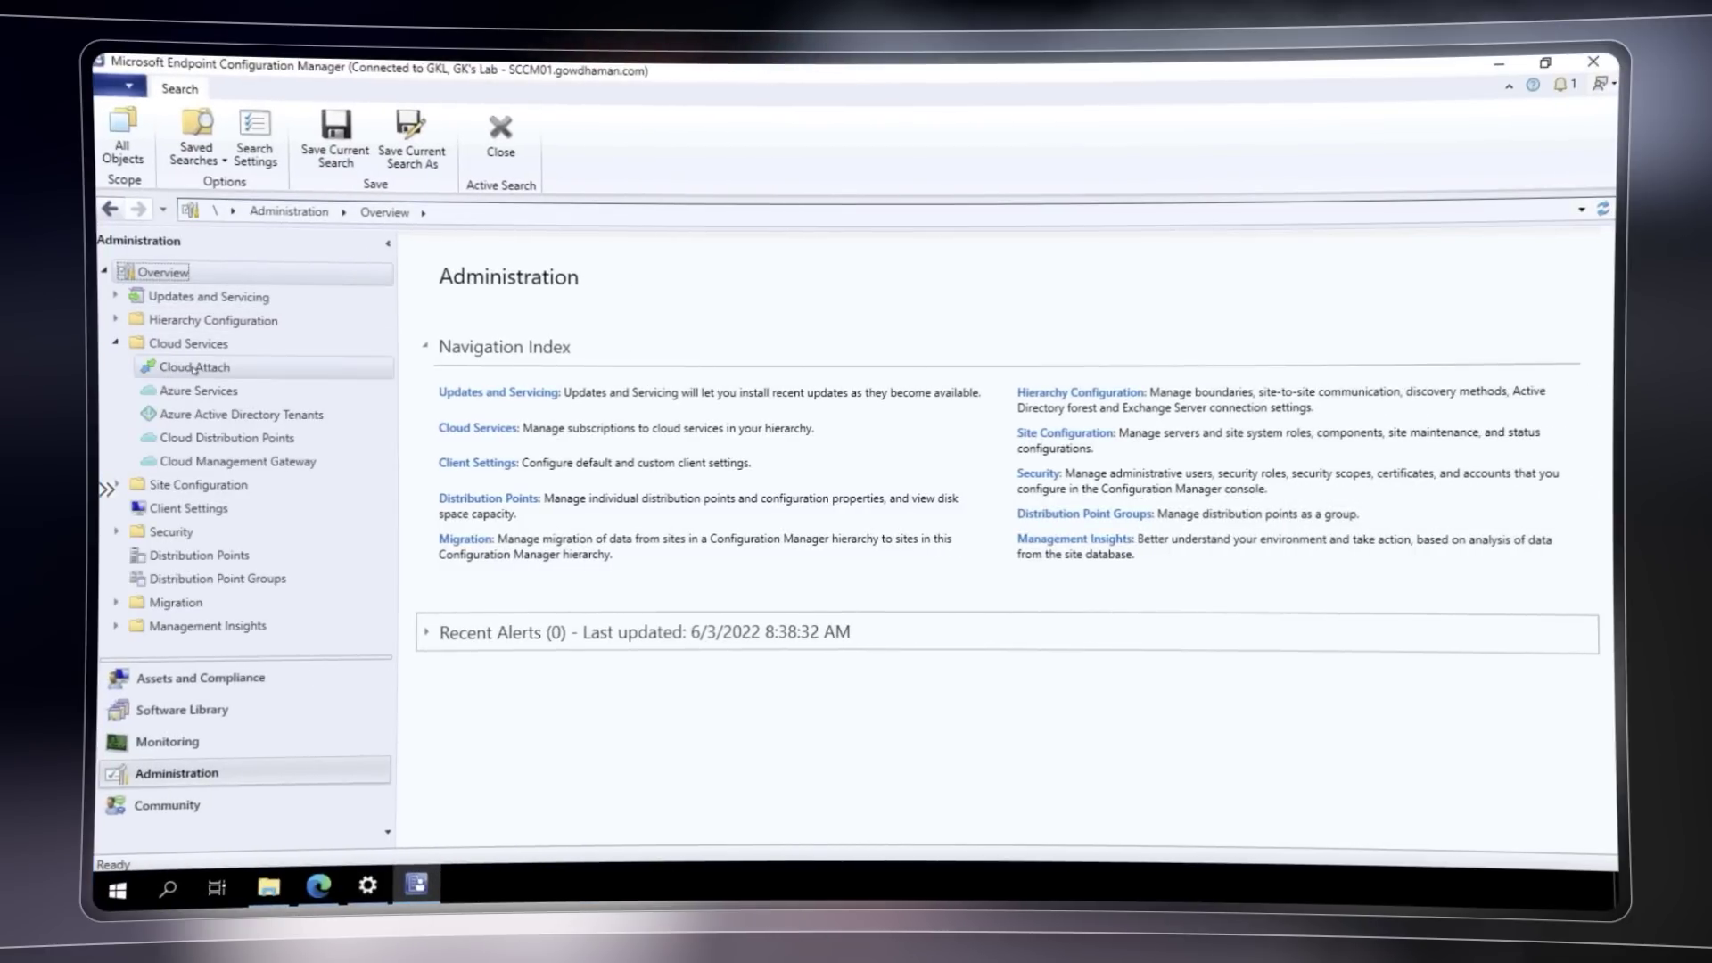
In CoMgmtSettingsProd's Workloads, slide Windows Update policies to Intune.
click(193, 368)
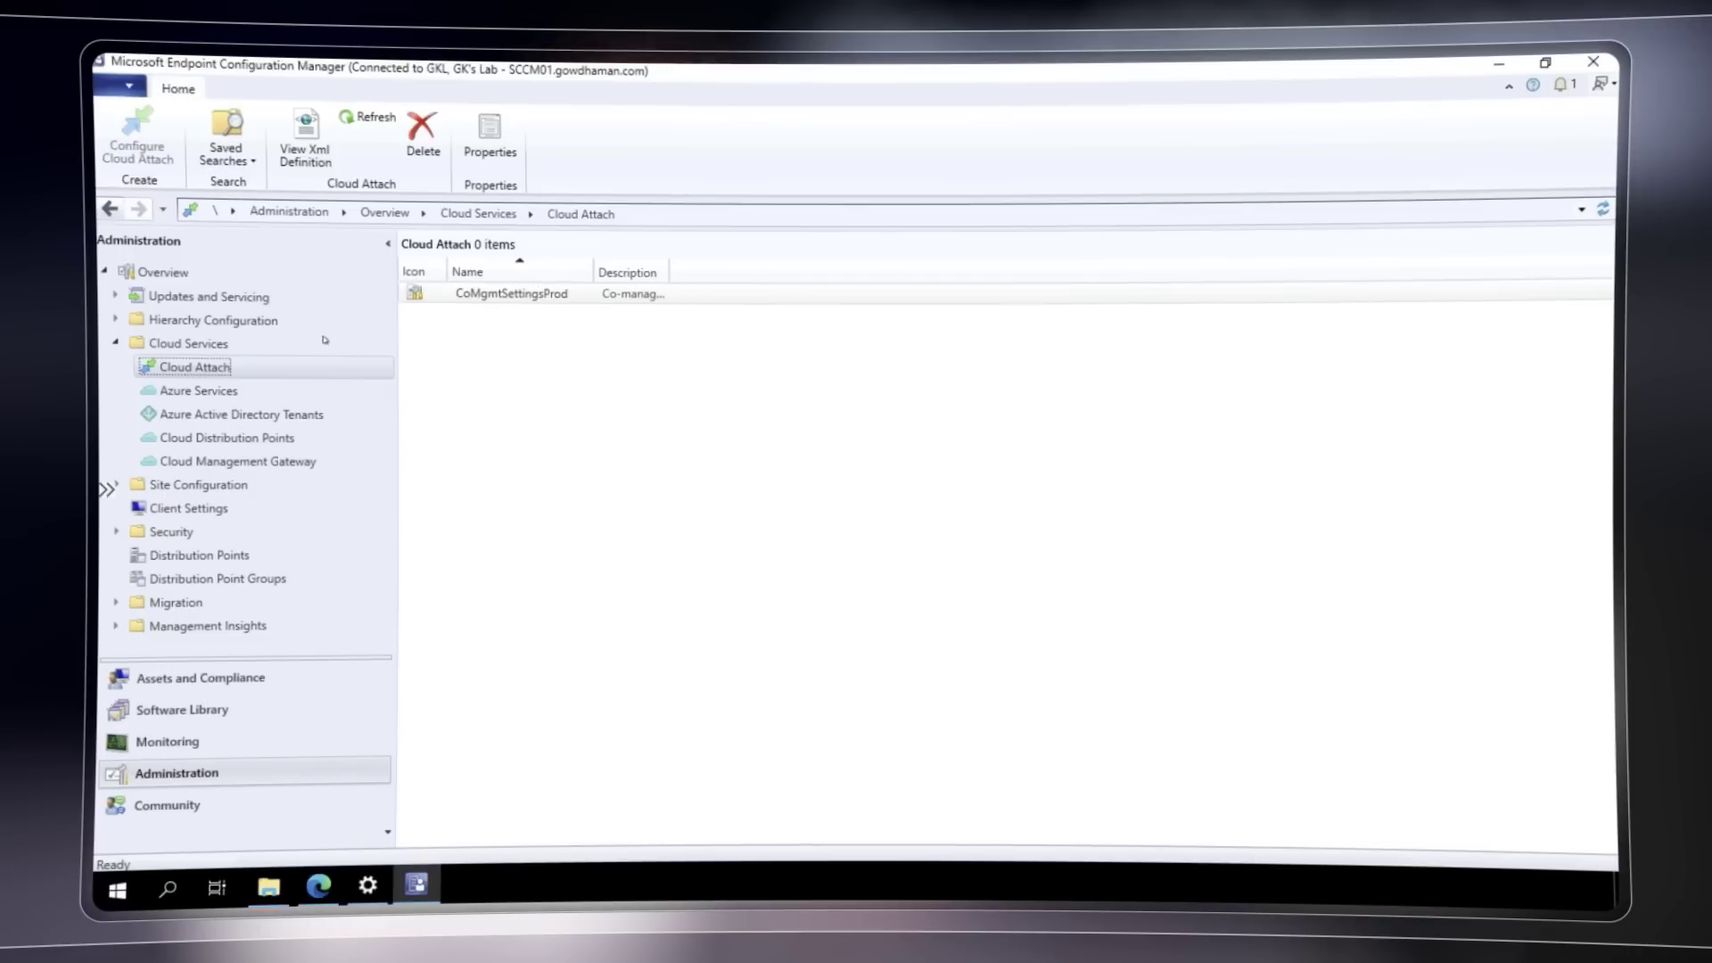
click(484, 297)
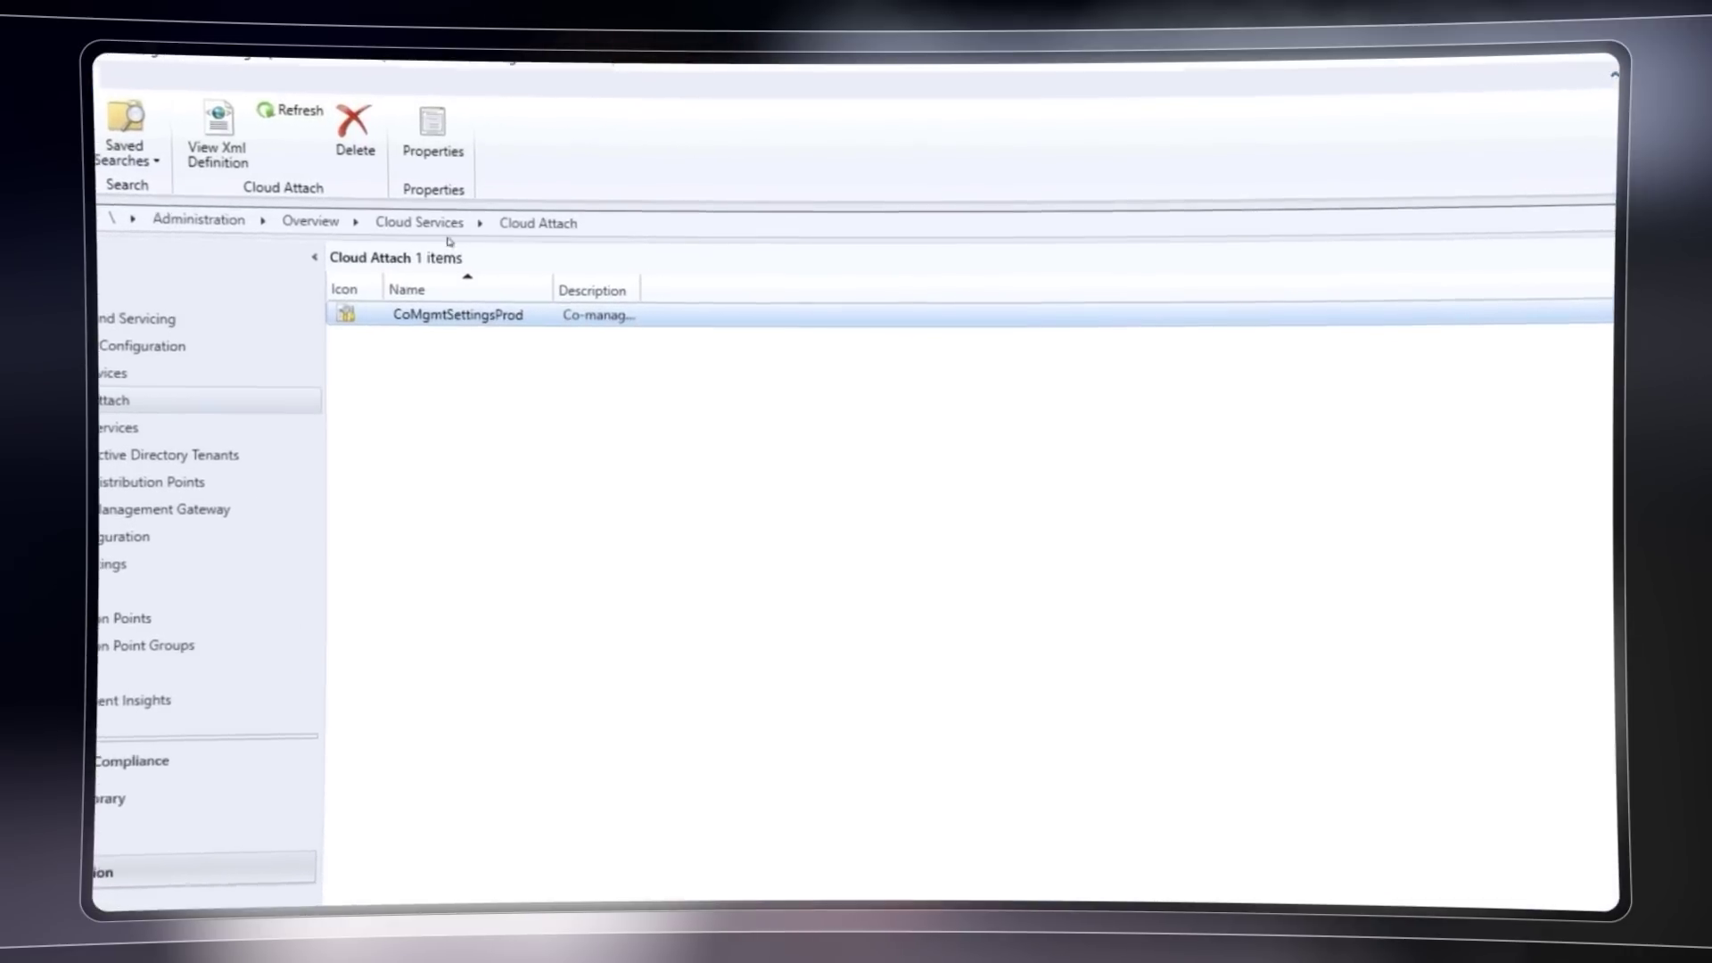
click(401, 131)
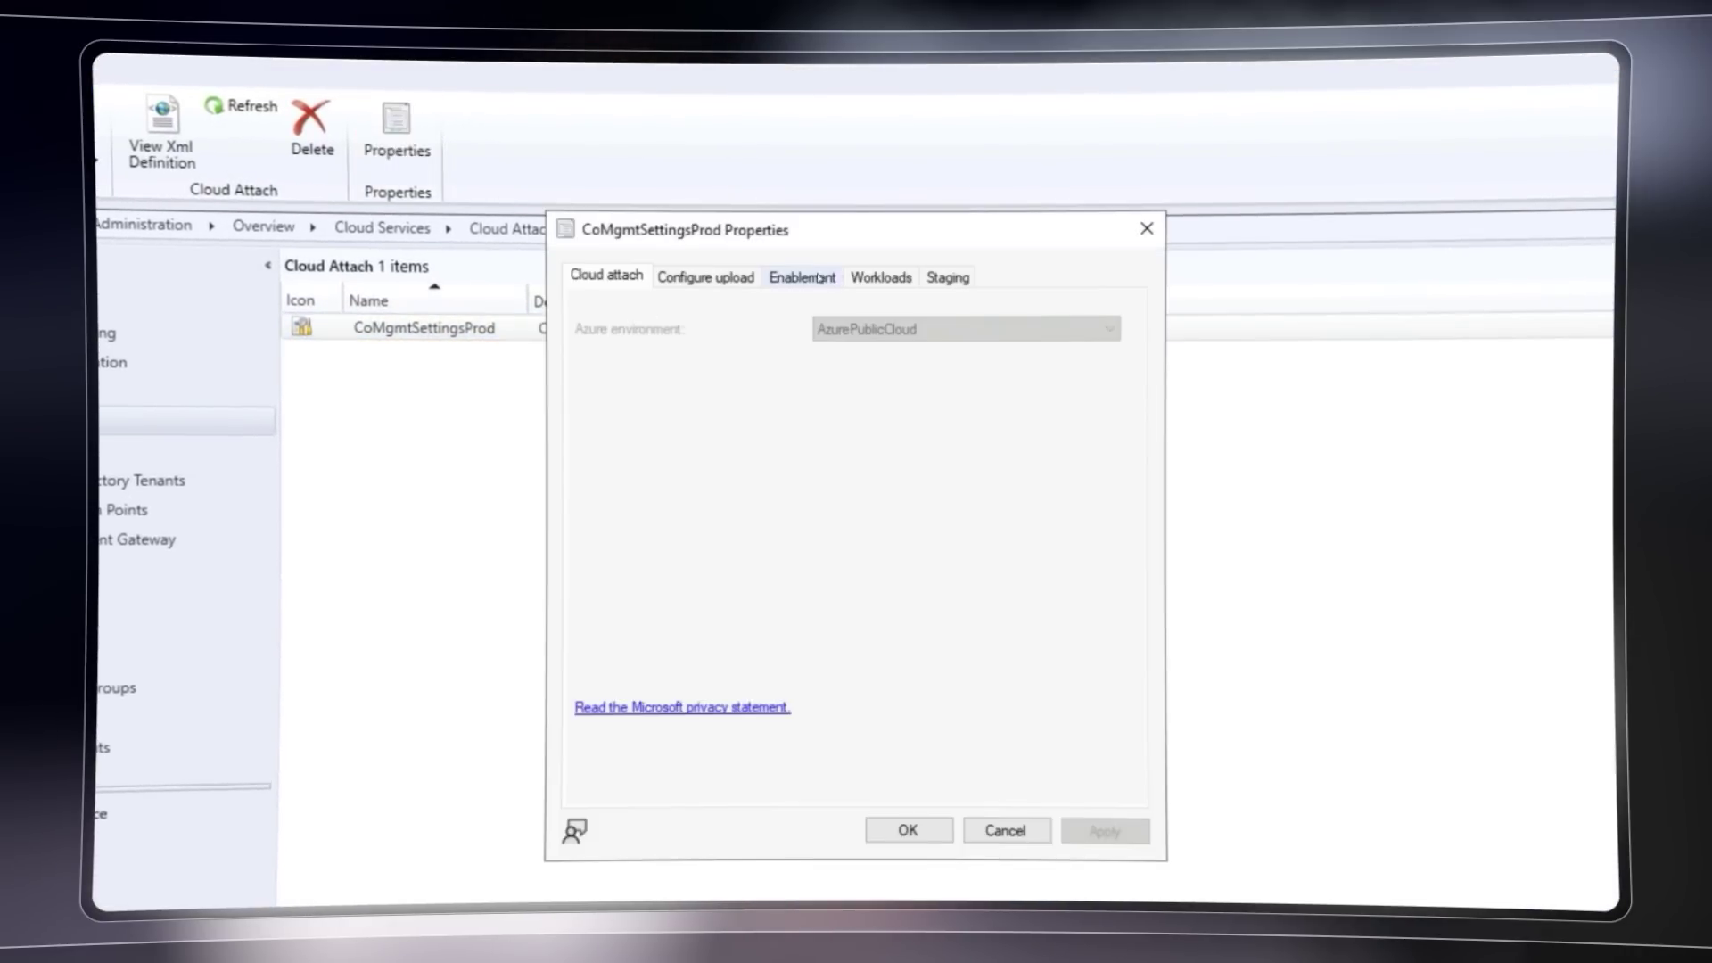
click(876, 280)
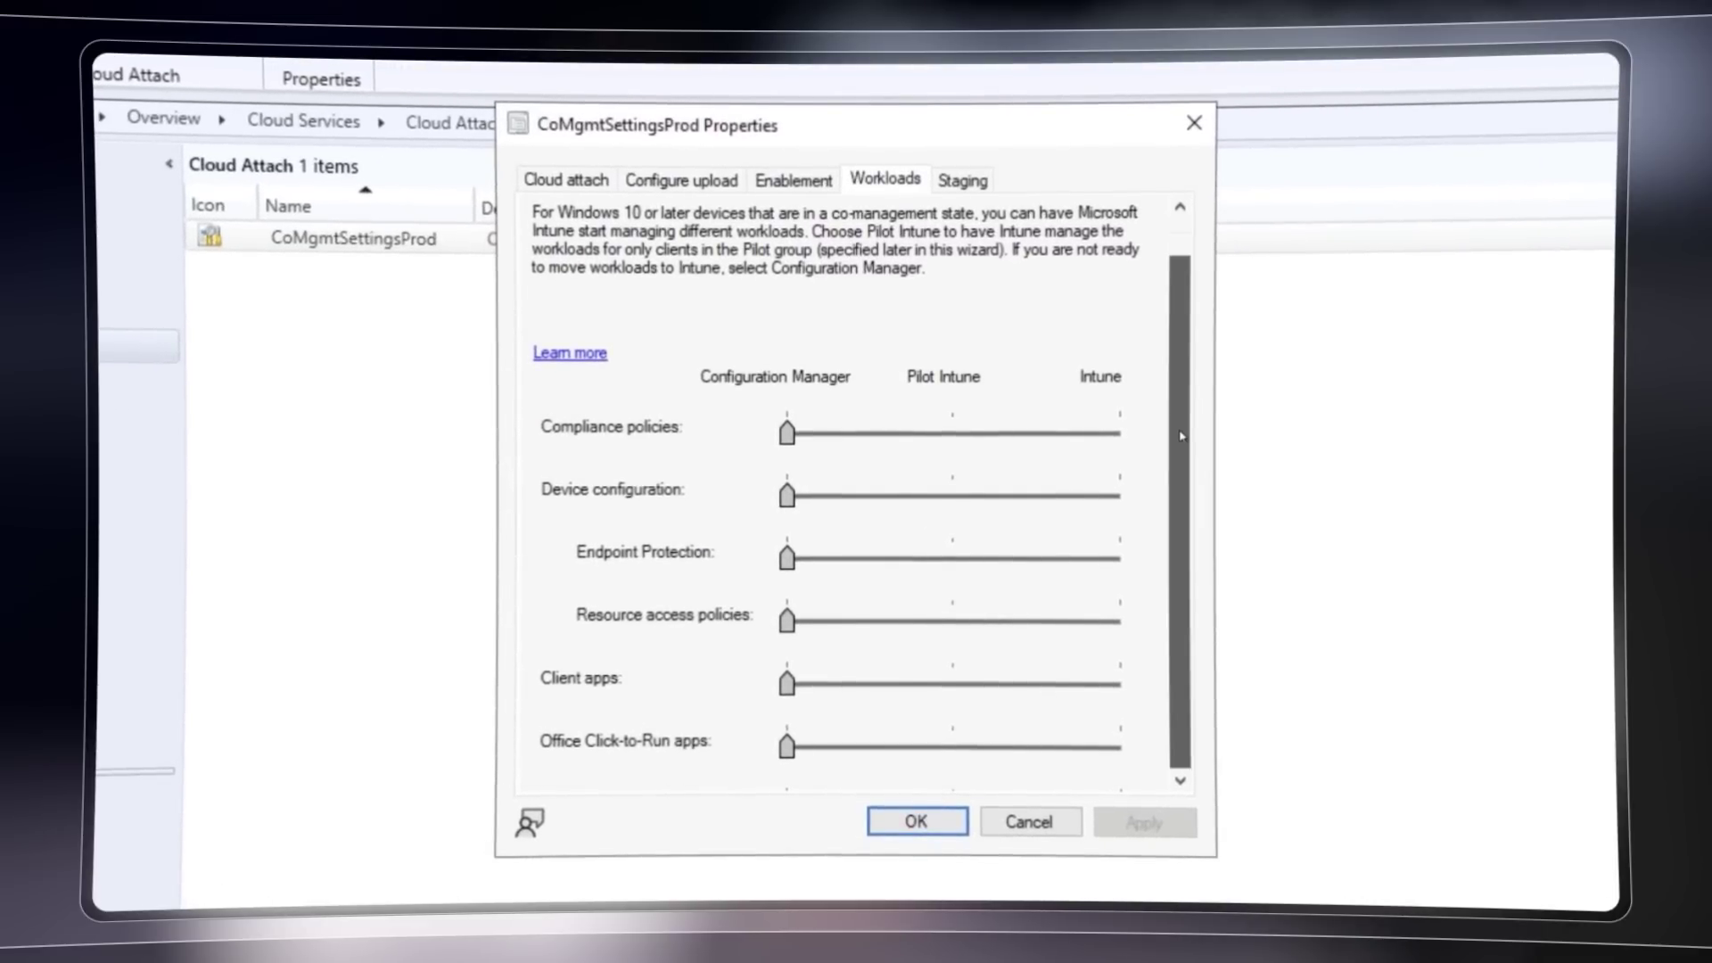
scroll(1182, 525, down, 1)
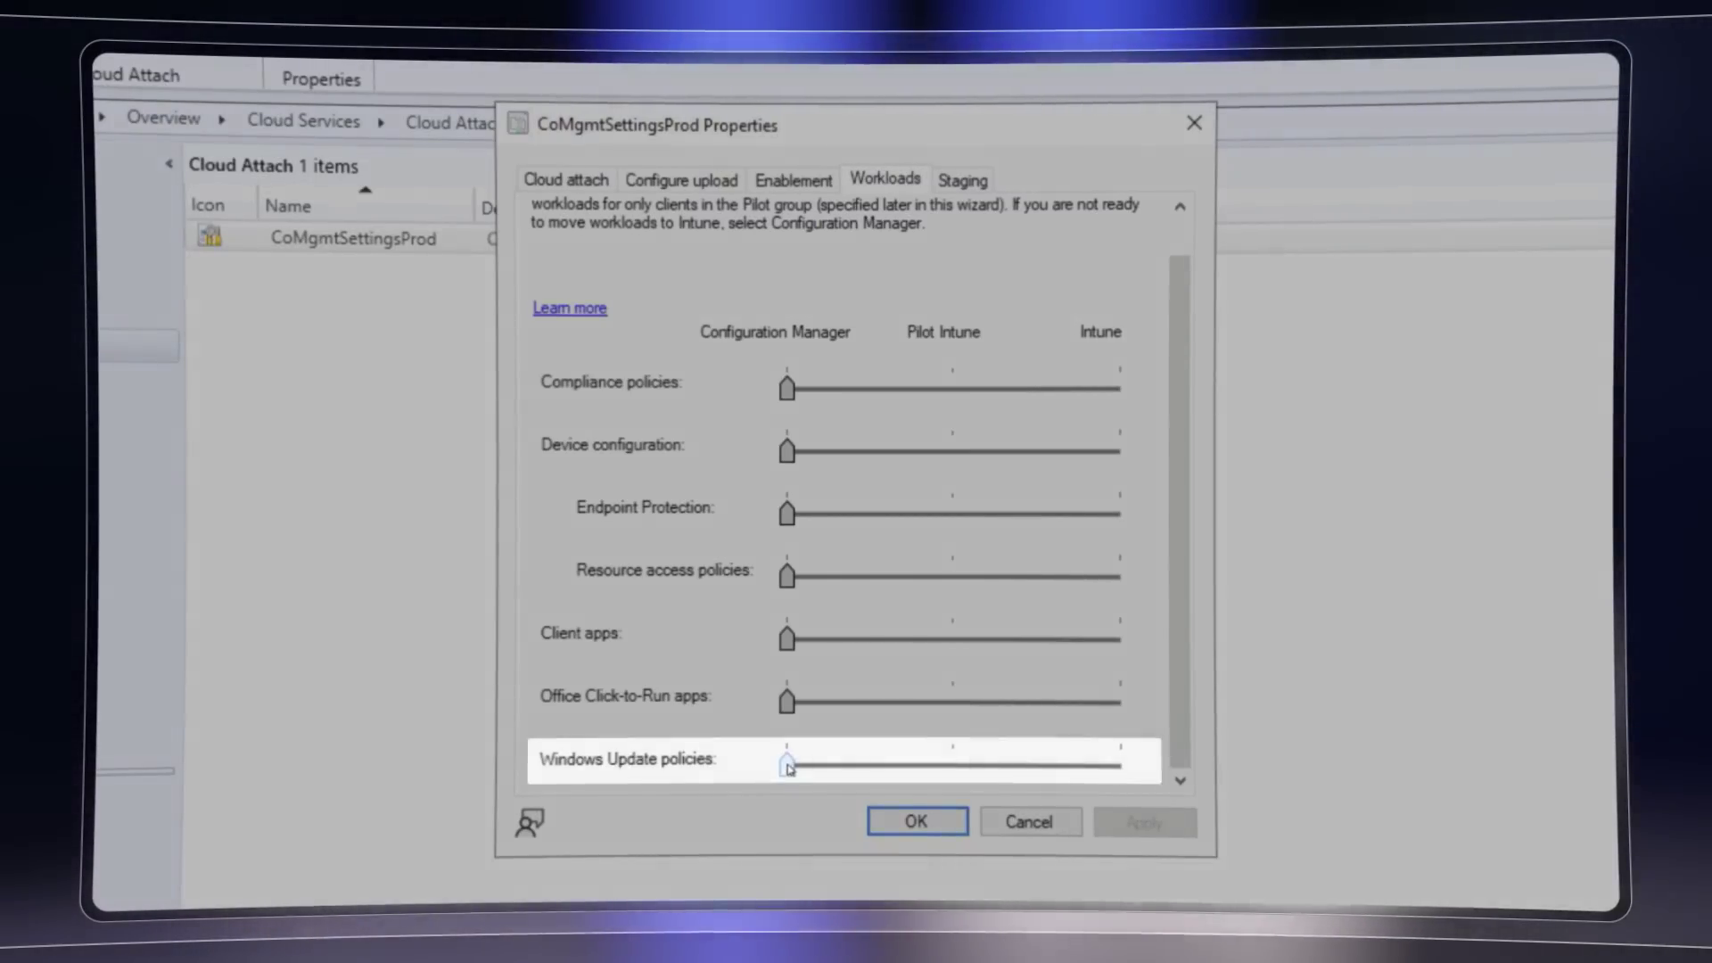
drag(789, 766, 953, 767)
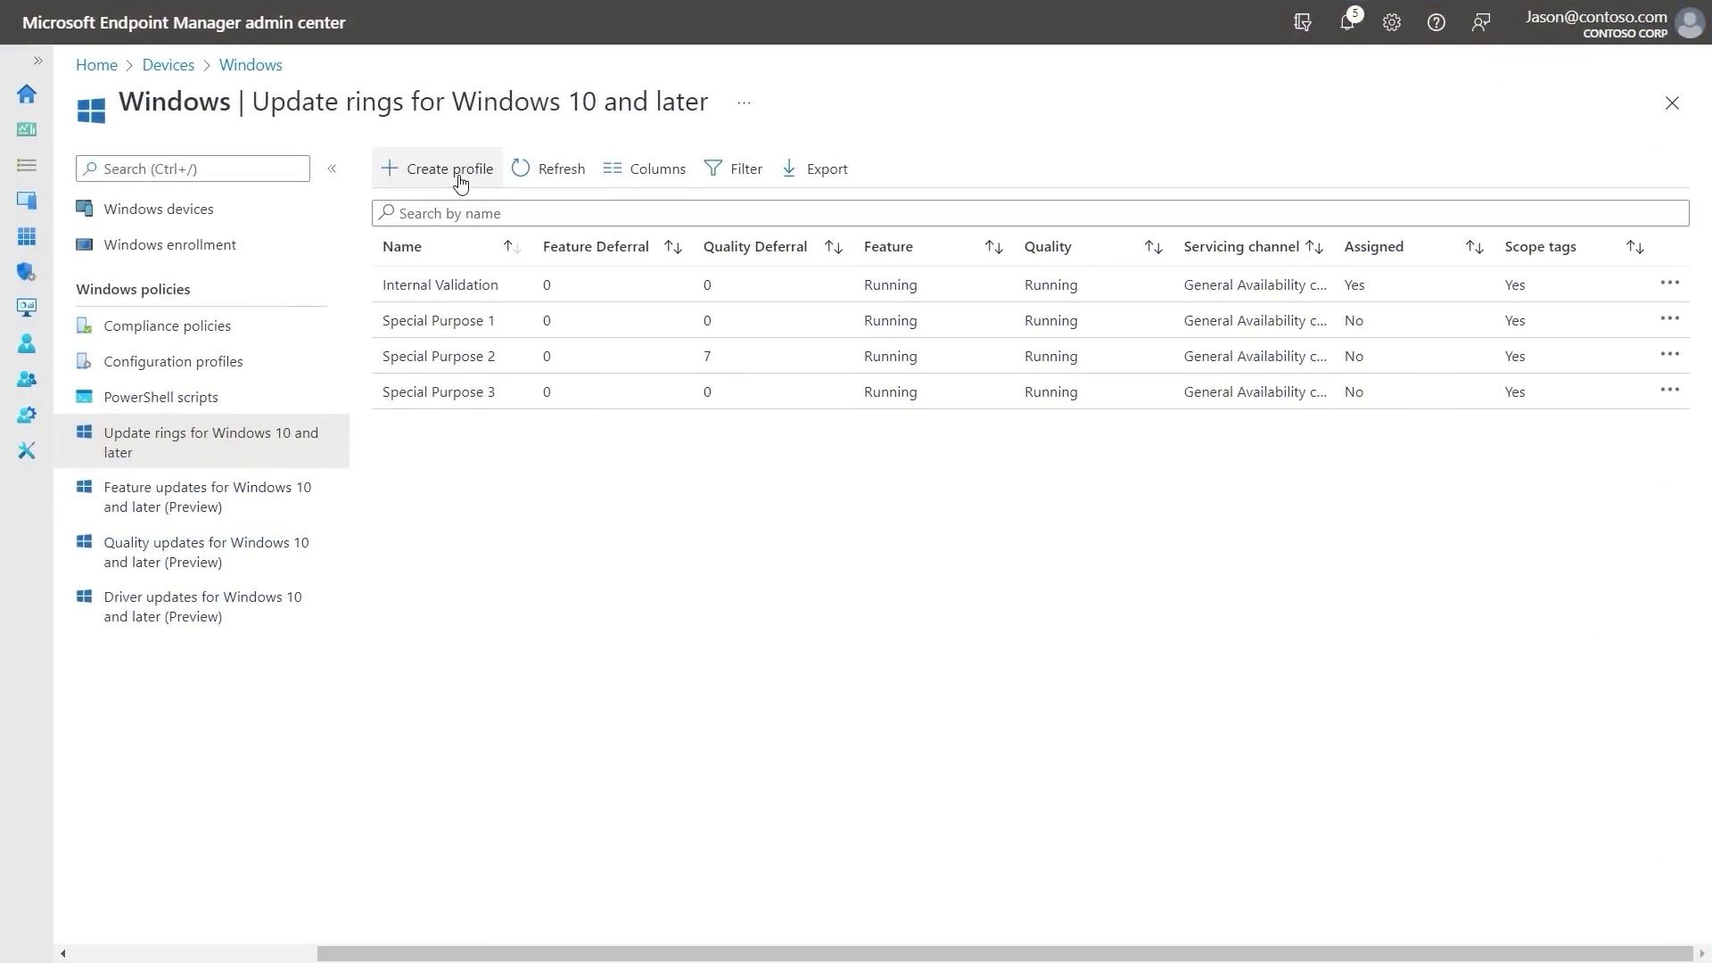
Create an update ring profile named Default Update Ring and advance to its settings.
click(461, 175)
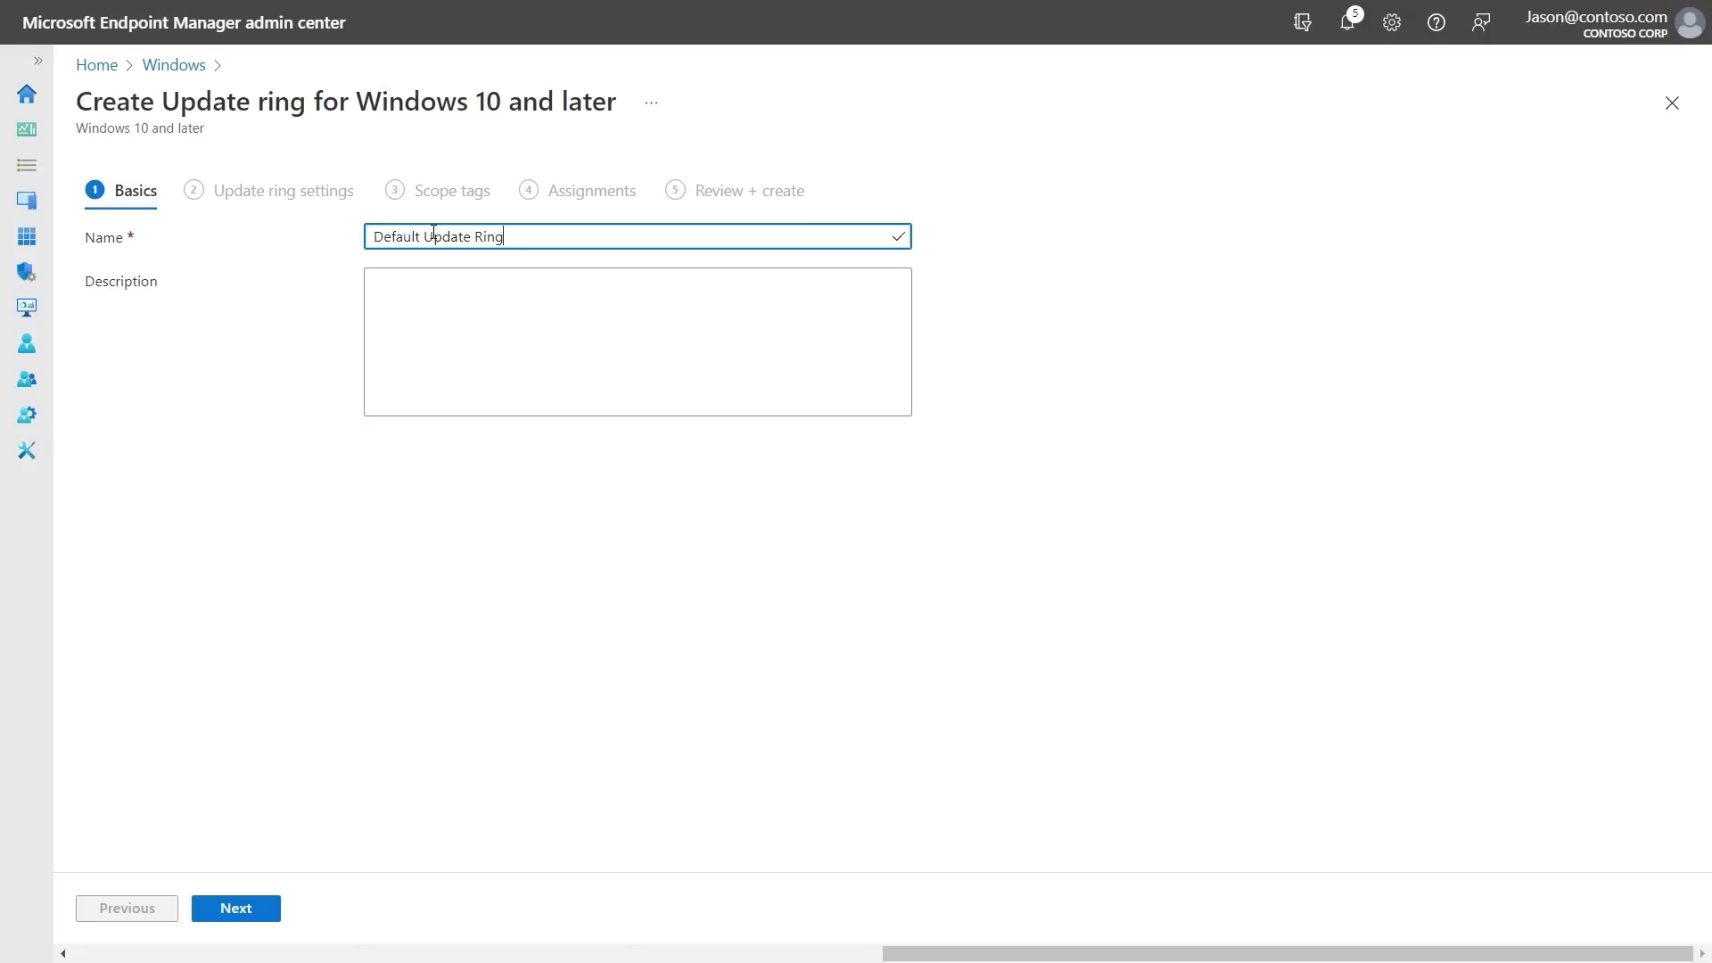
click(249, 914)
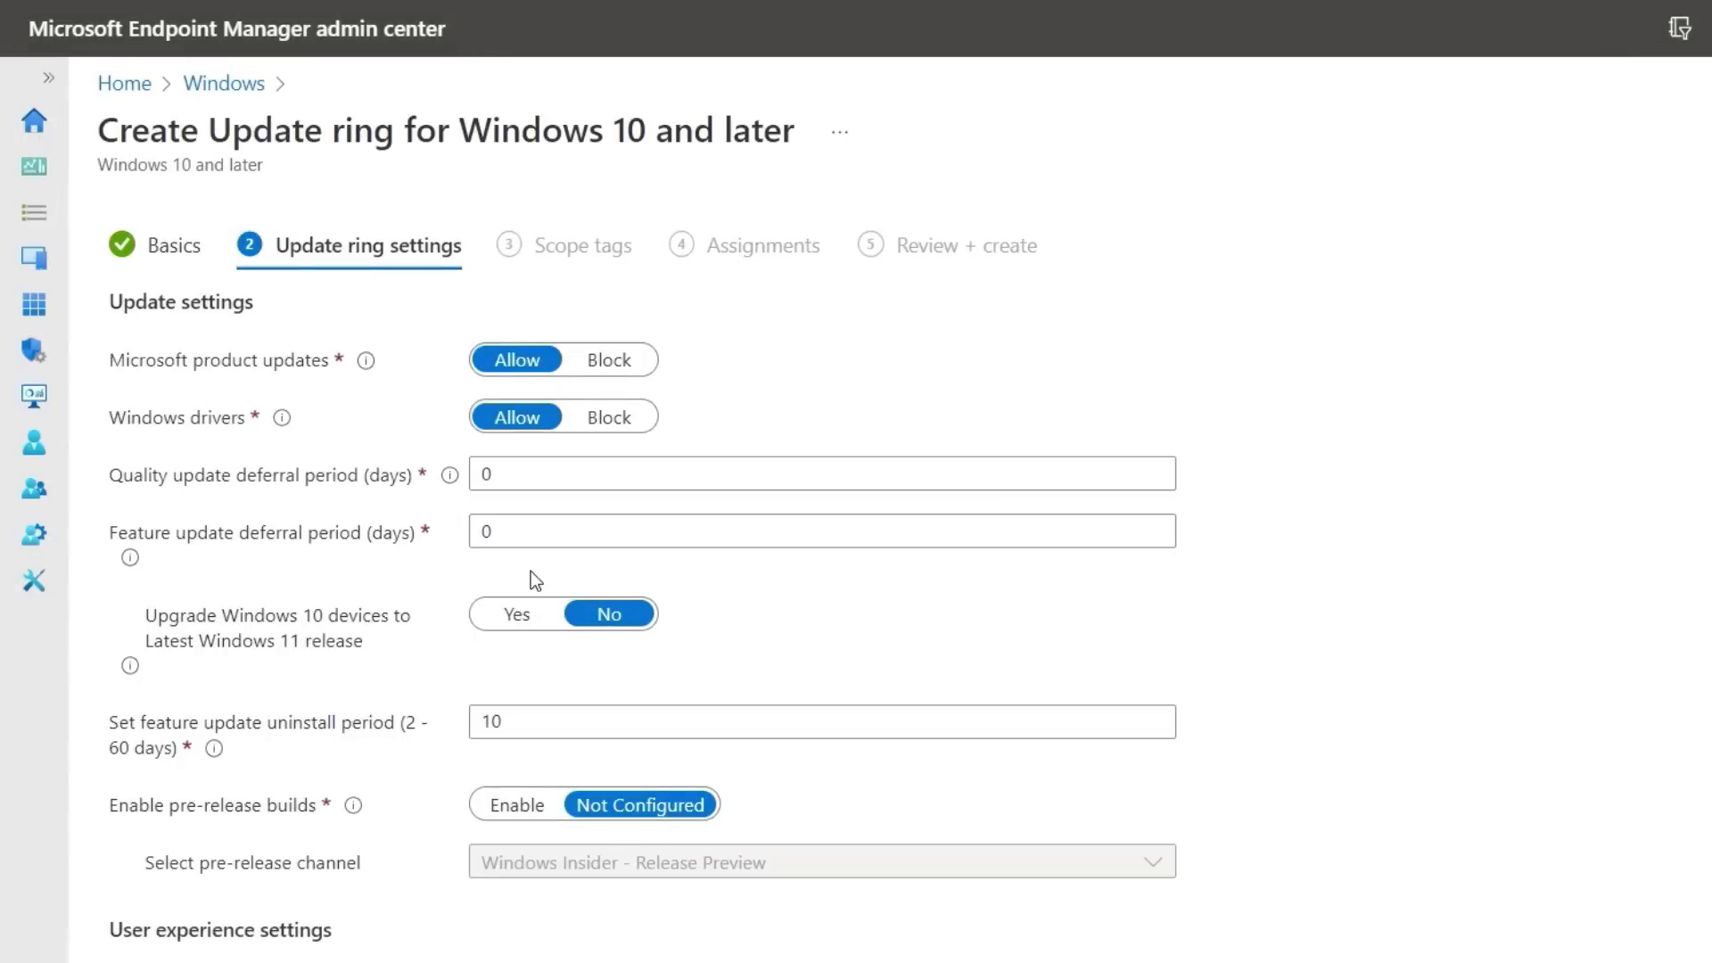
scroll(530, 572, down, 2)
scroll(531, 573, down, 2)
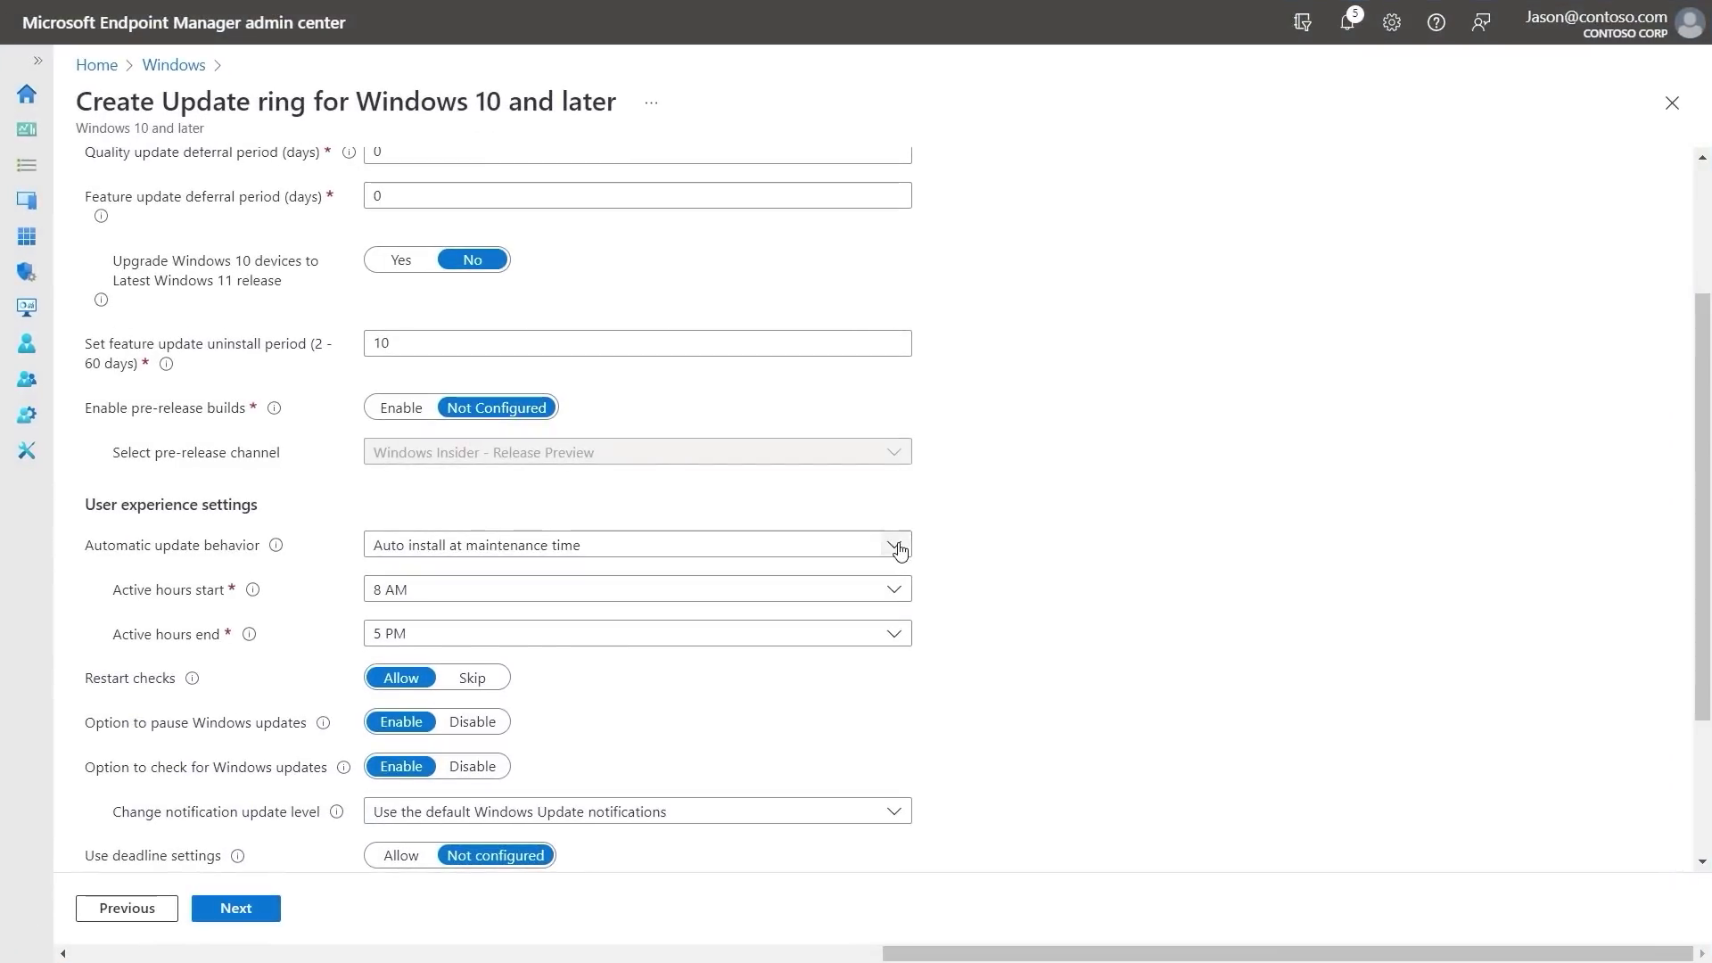
Choose Reset to default for Automatic update behavior under User experience settings.
click(896, 547)
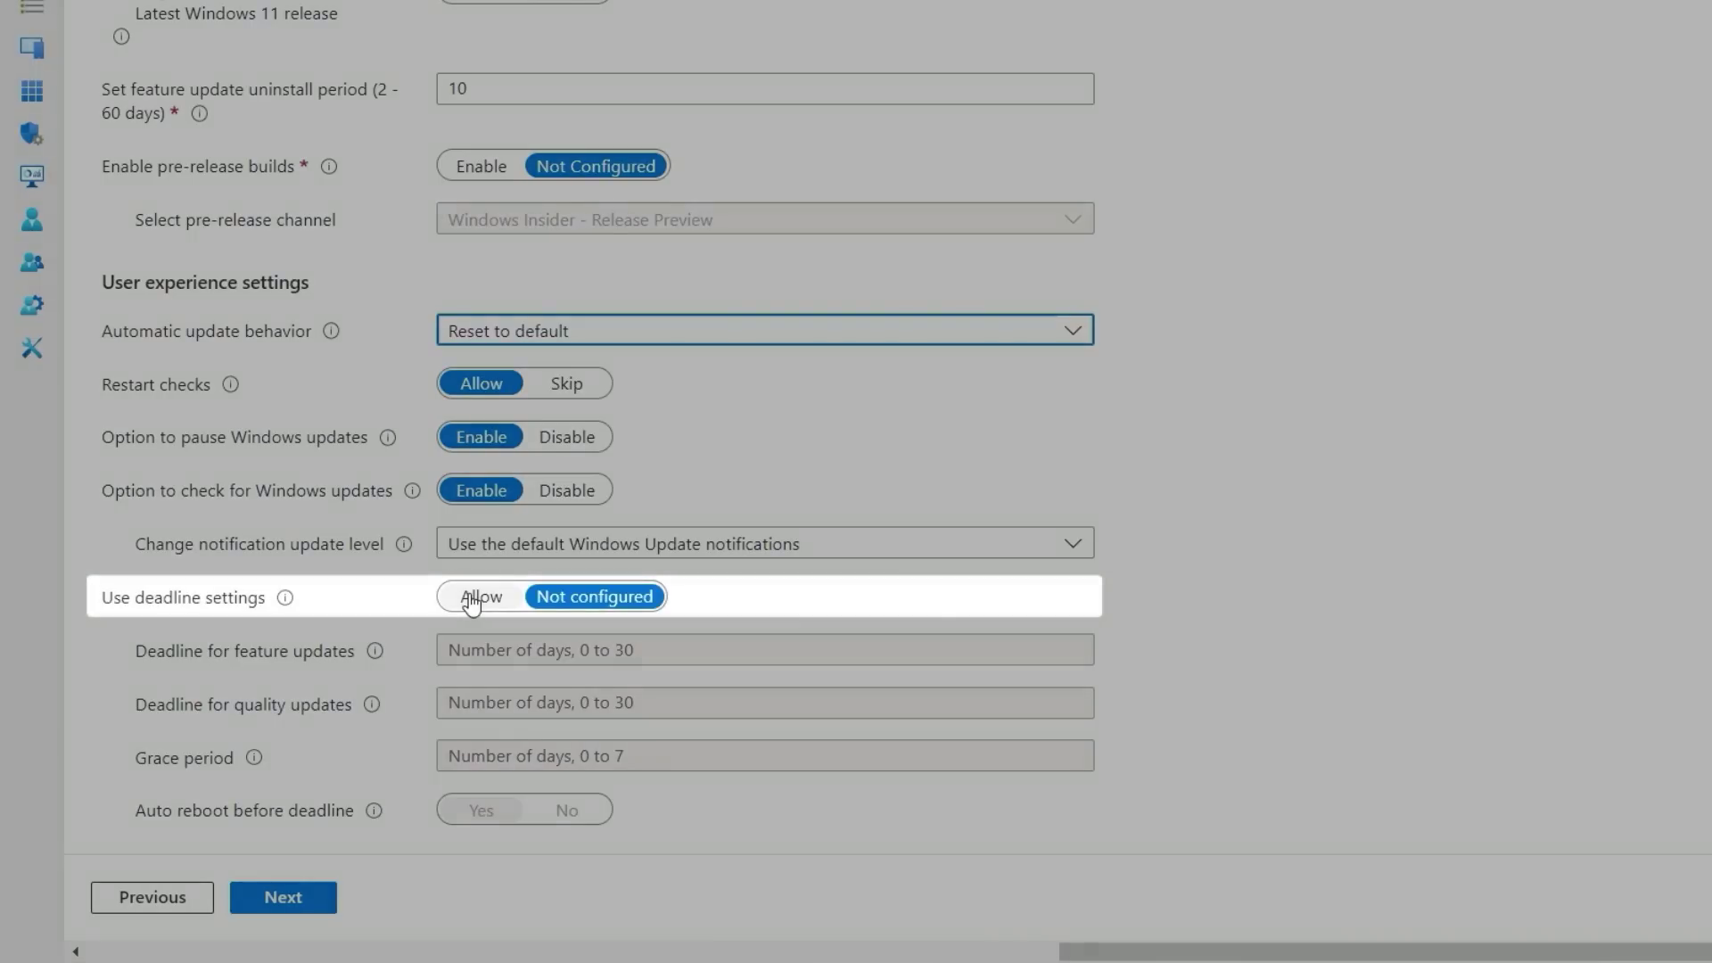
Allow deadlines: 7 days for feature updates, 3 for quality, 2-day grace period.
click(472, 598)
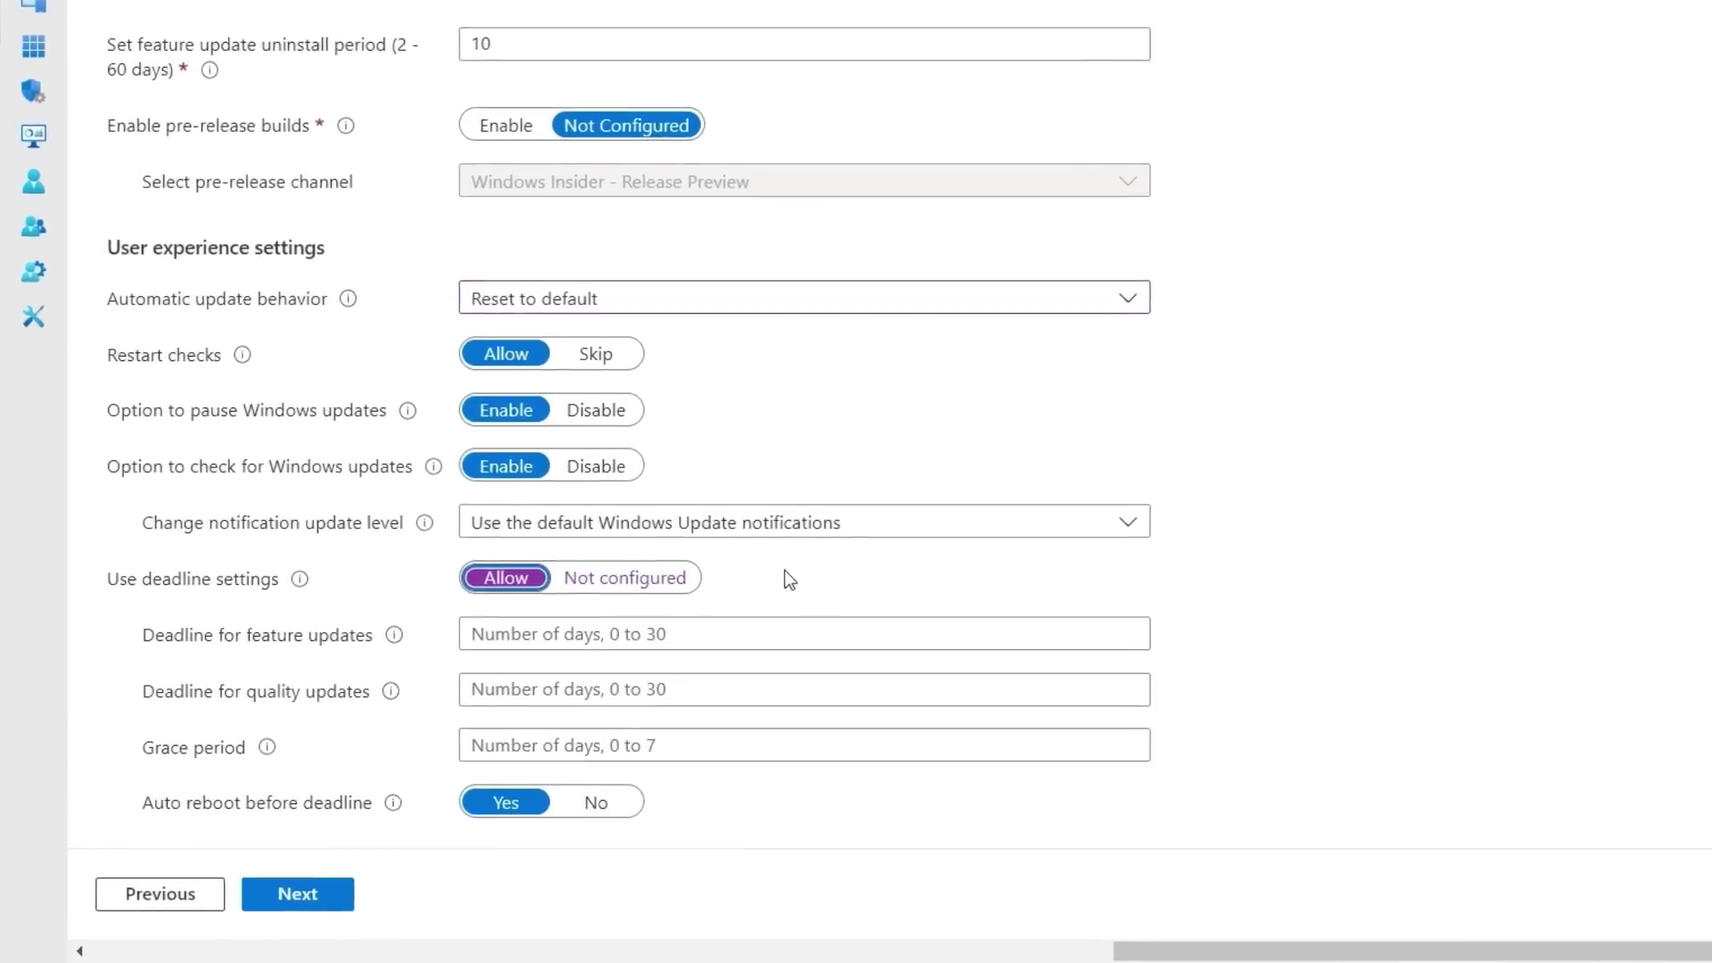
click(687, 651)
text(7)
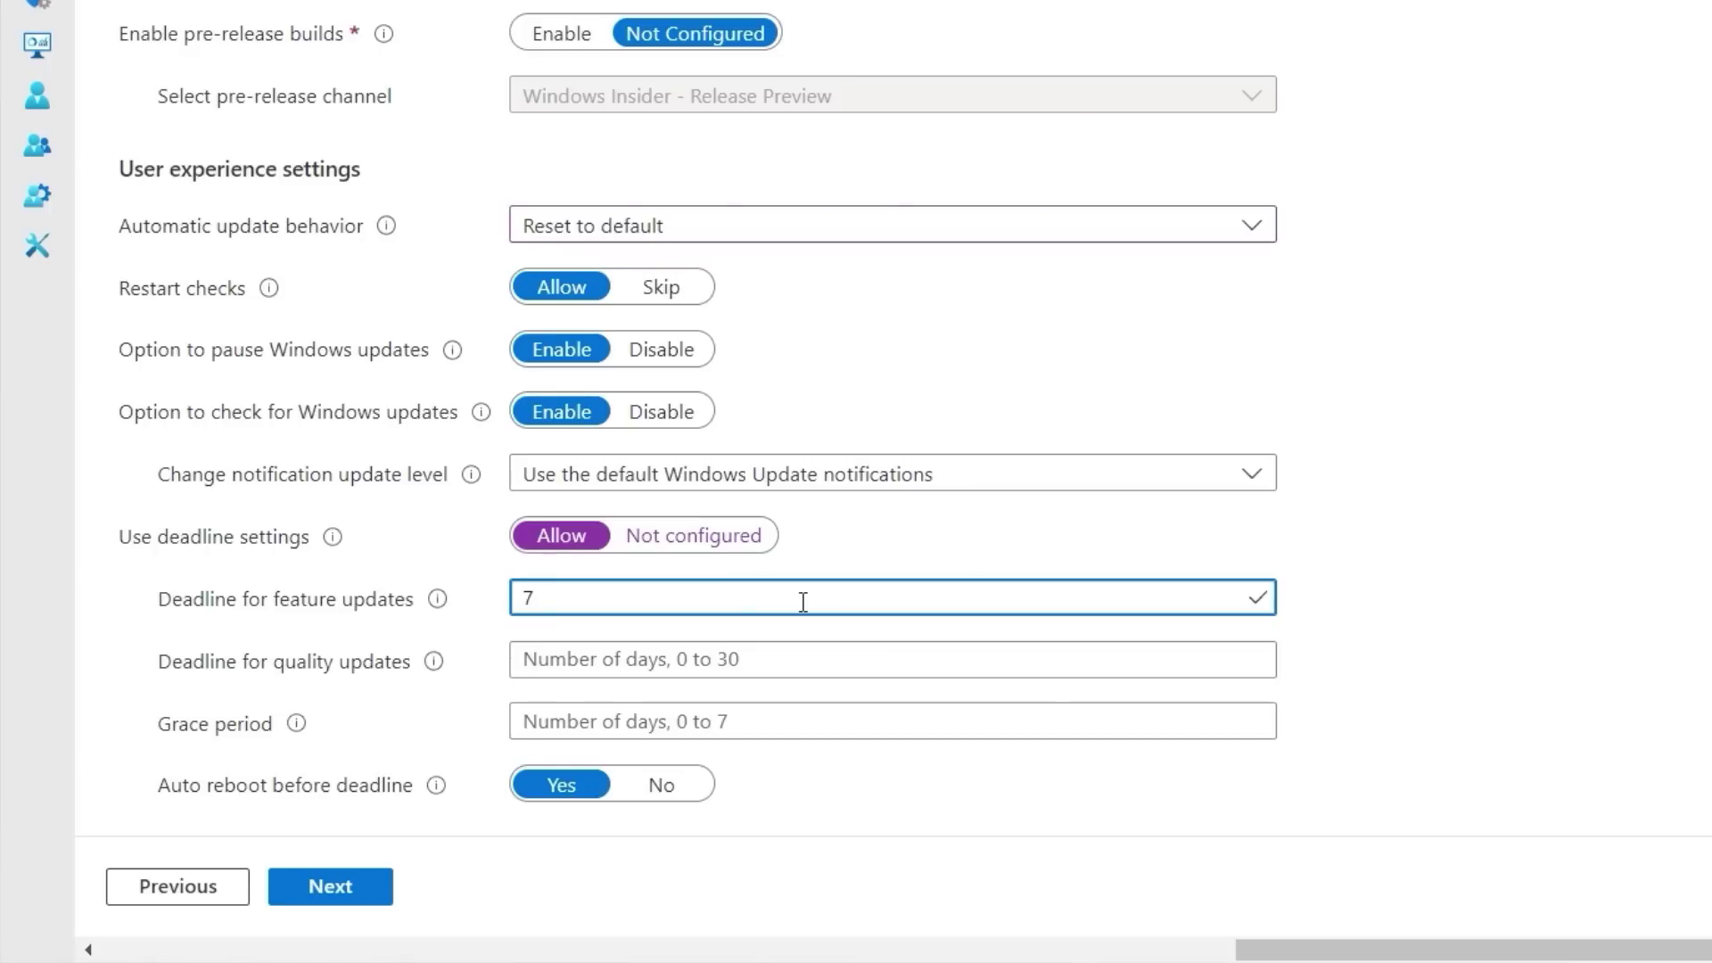
click(786, 657)
text(3)
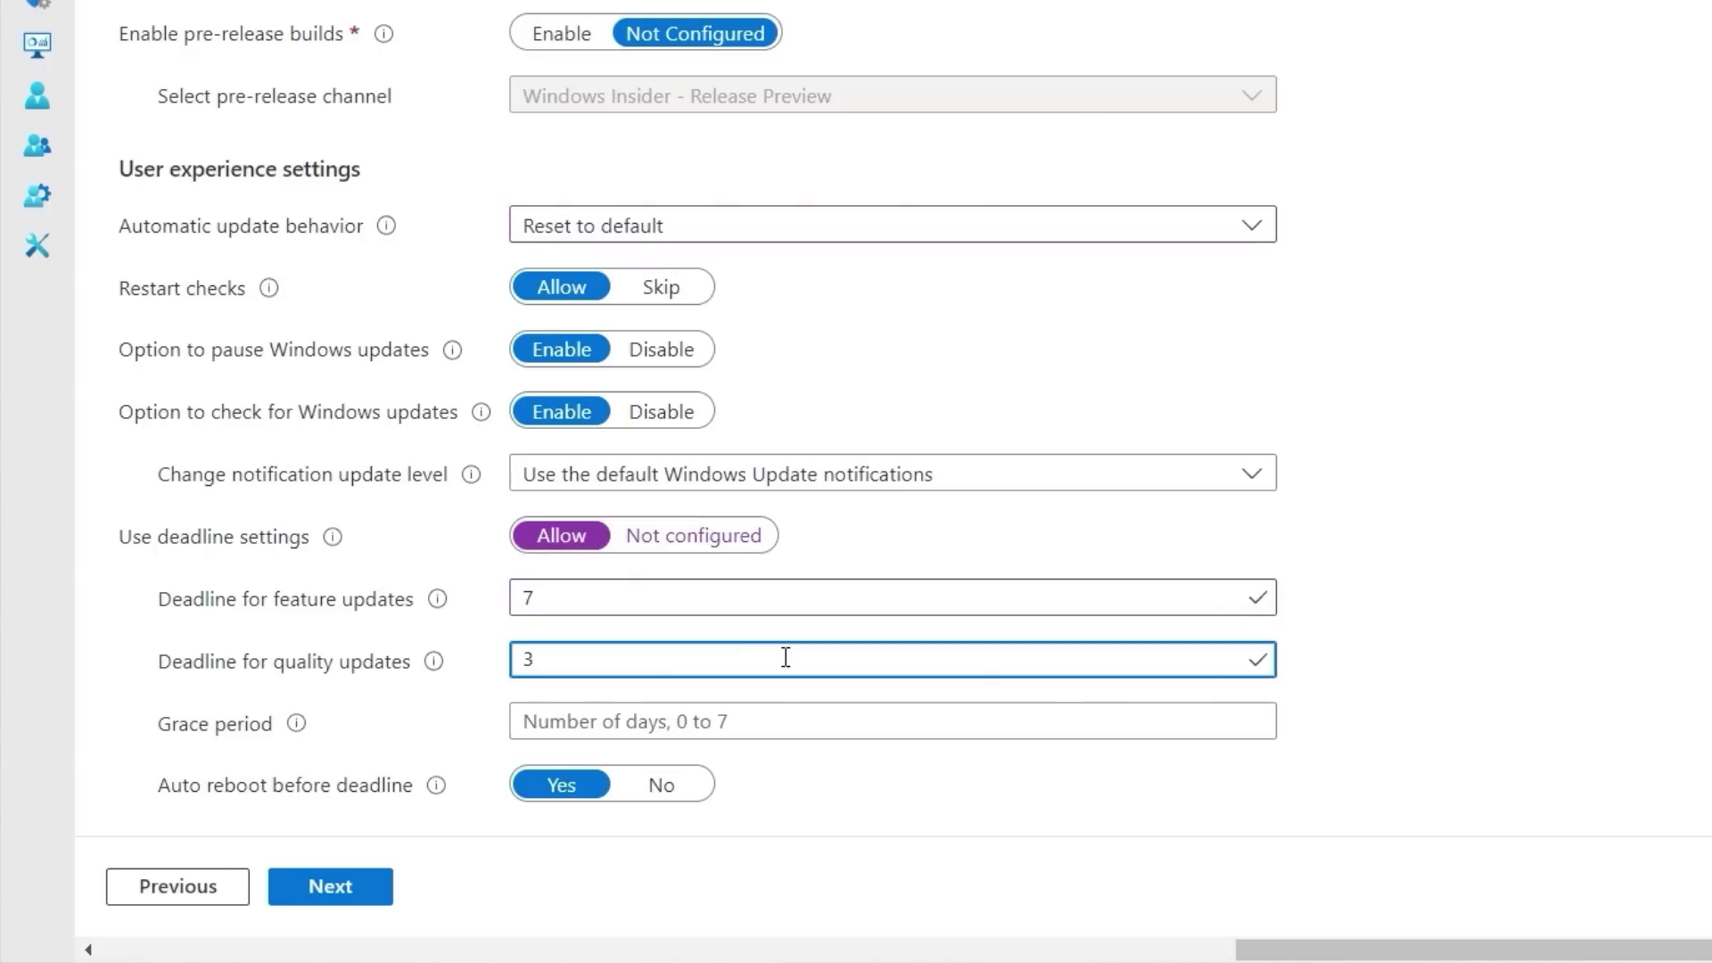
click(759, 719)
text(2)
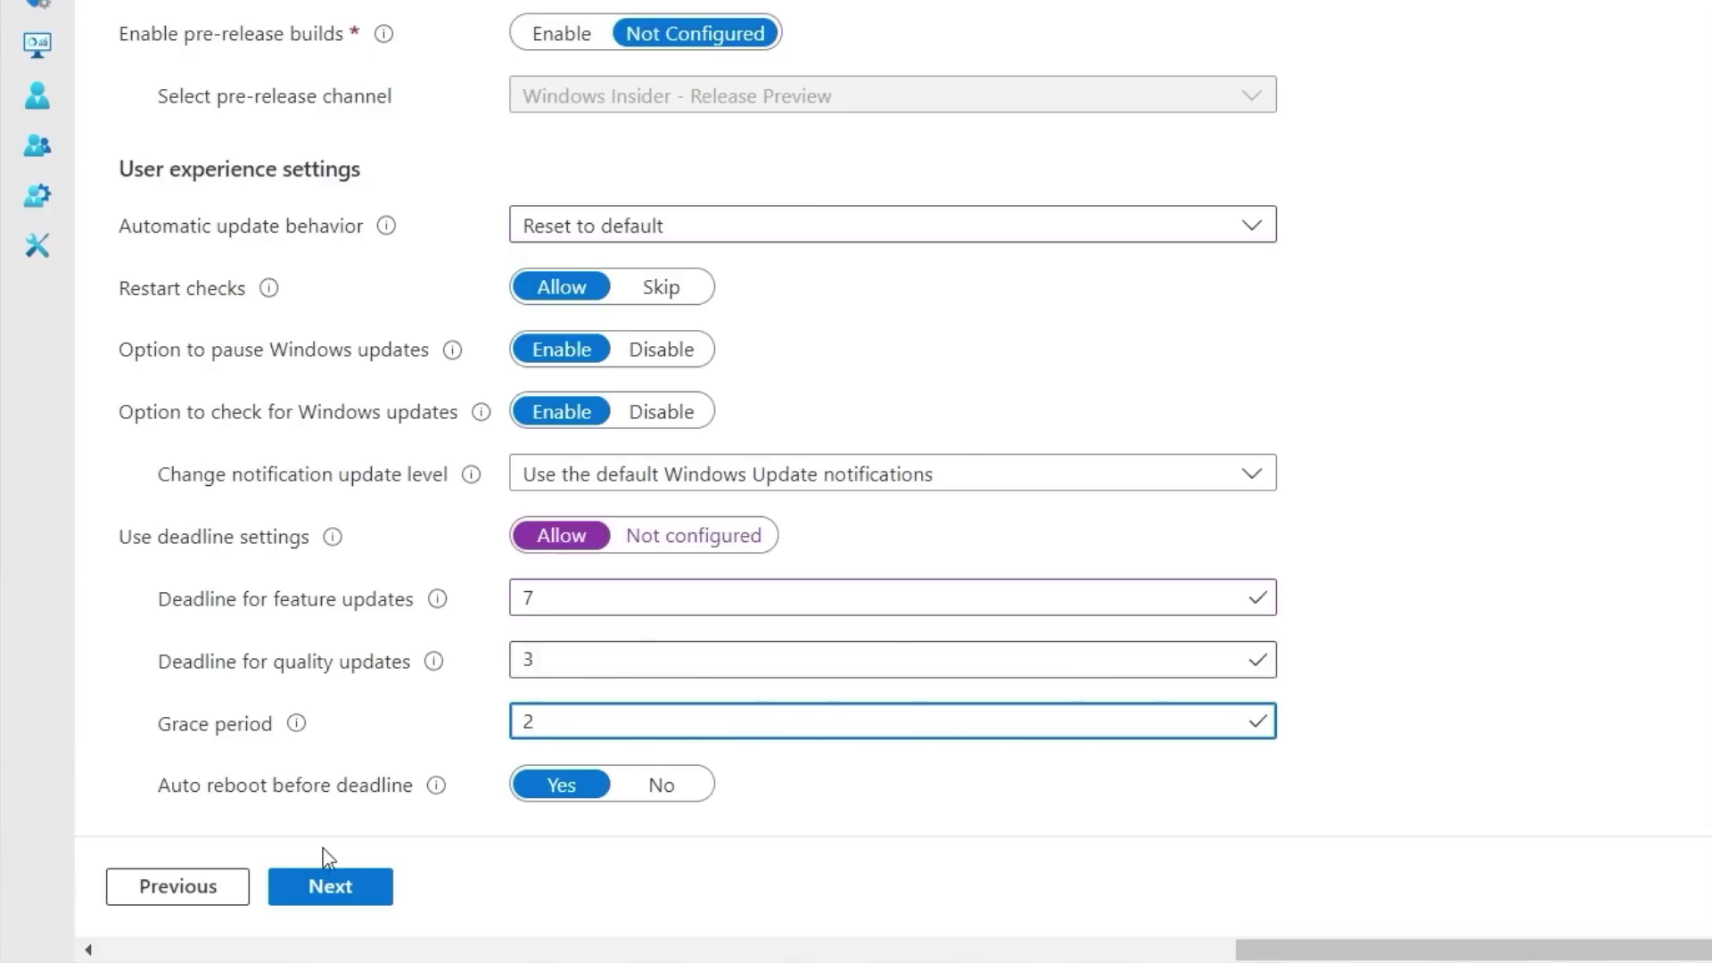
click(328, 883)
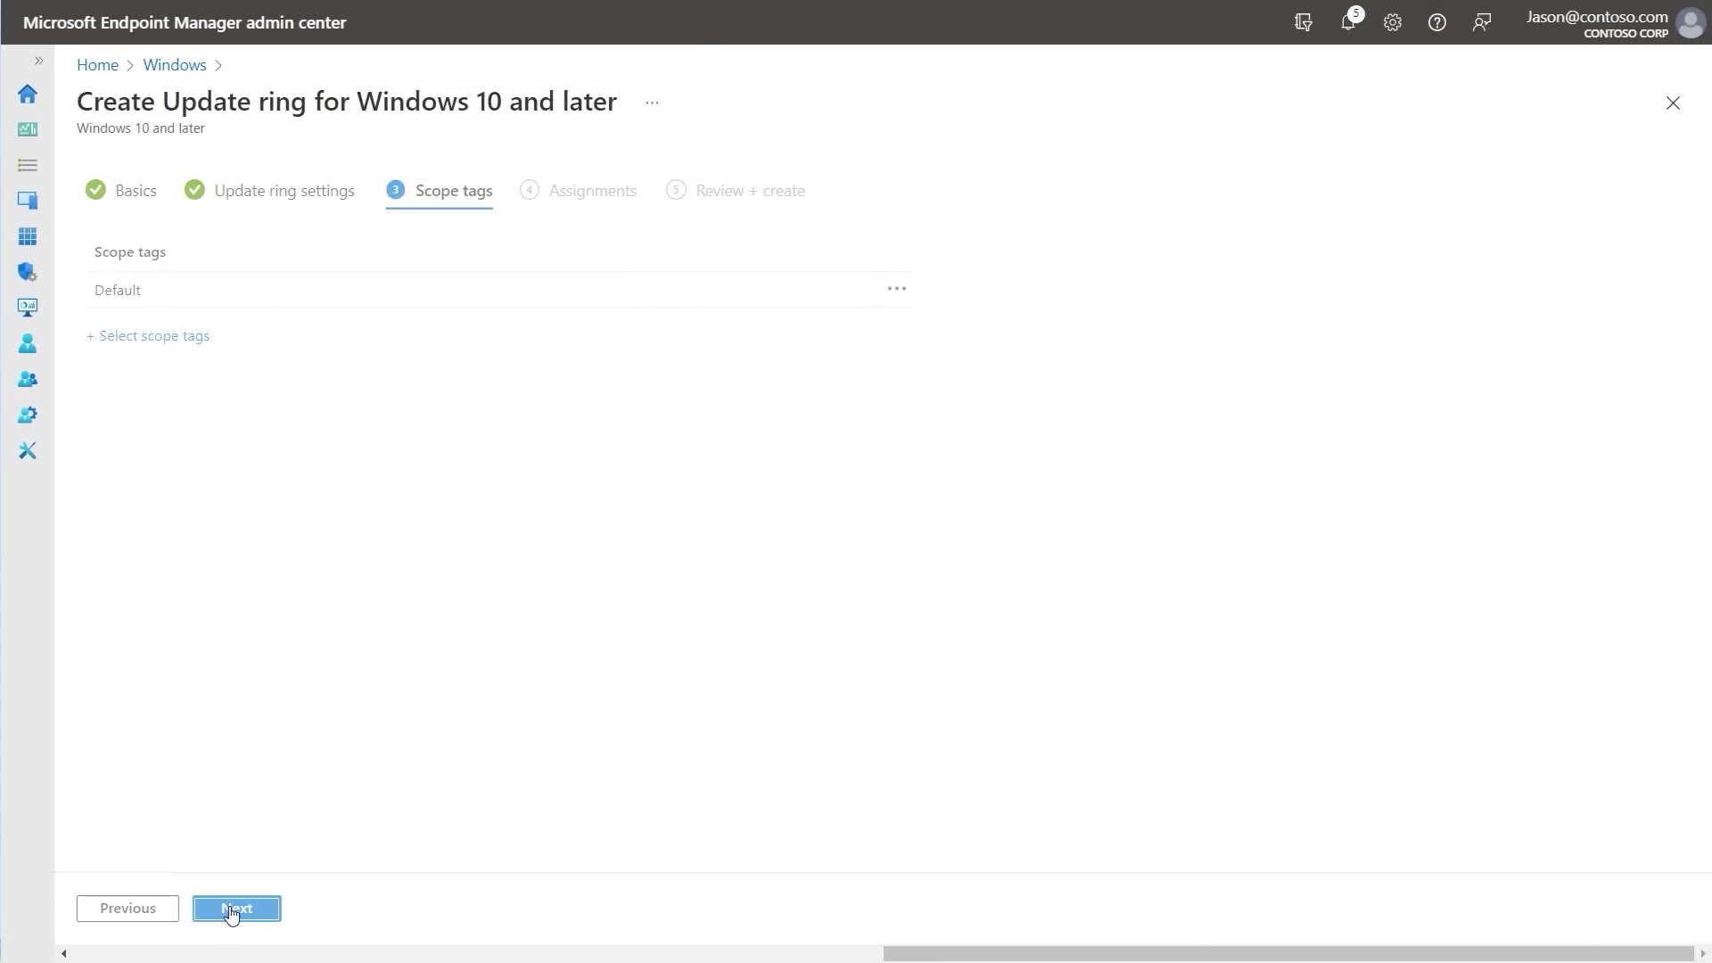
Assign the Default Update Ring to all devices and proceed to review.
click(232, 915)
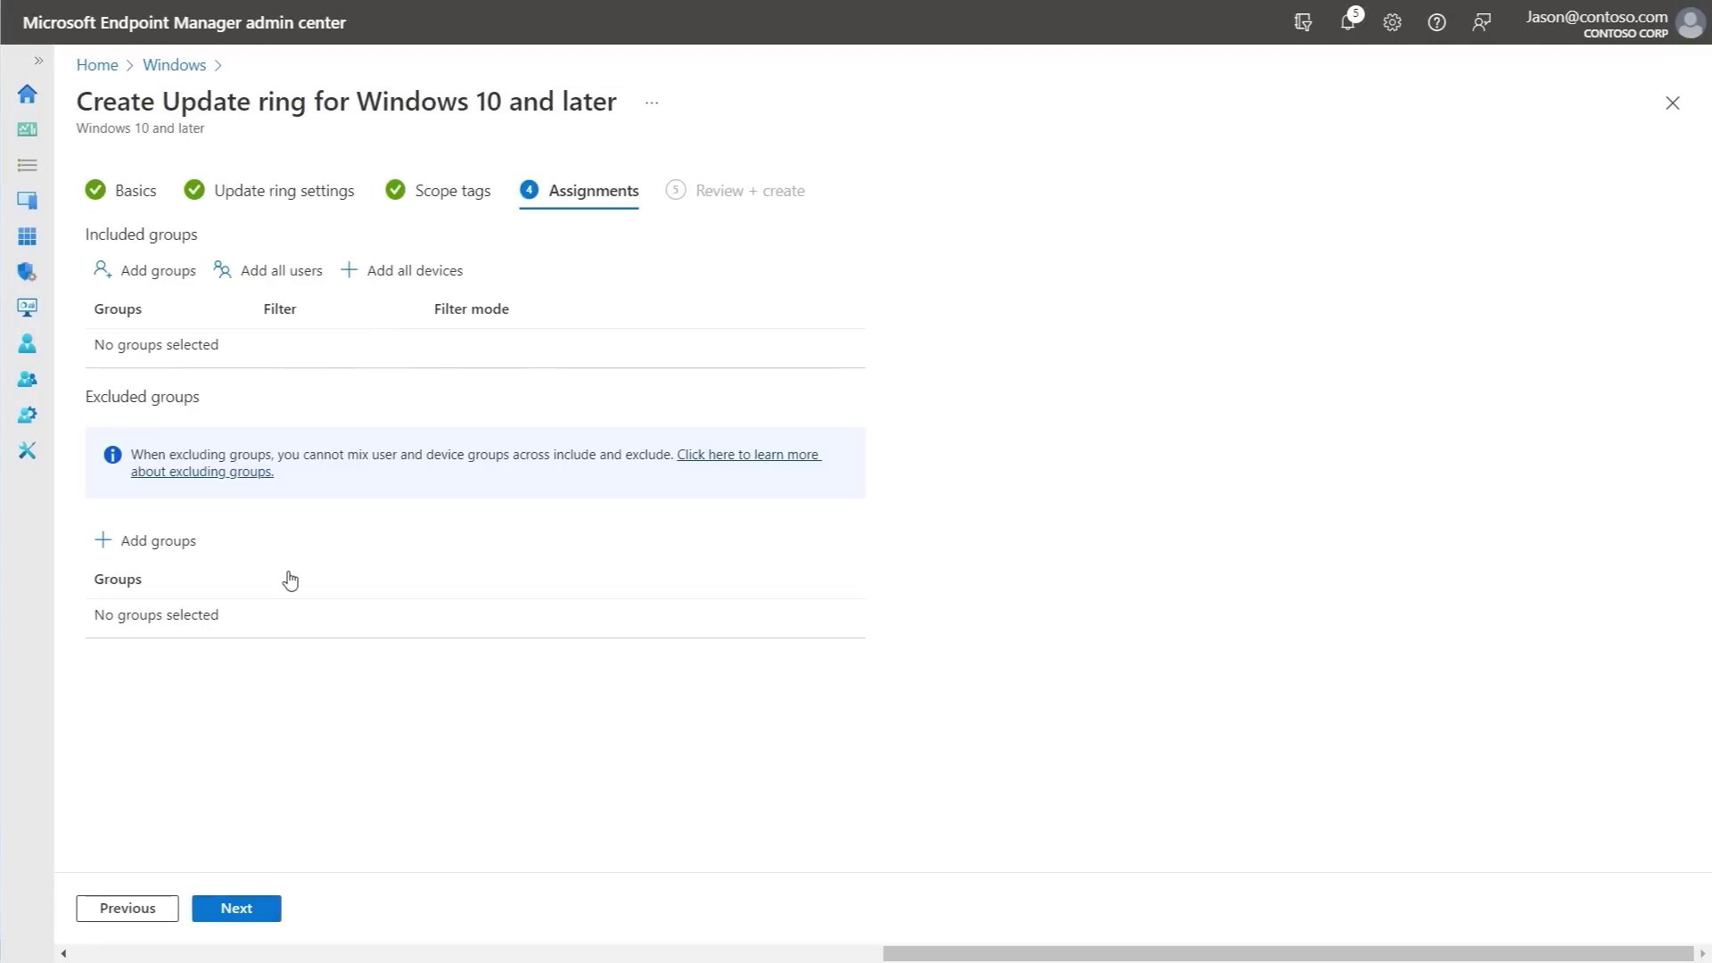
click(390, 277)
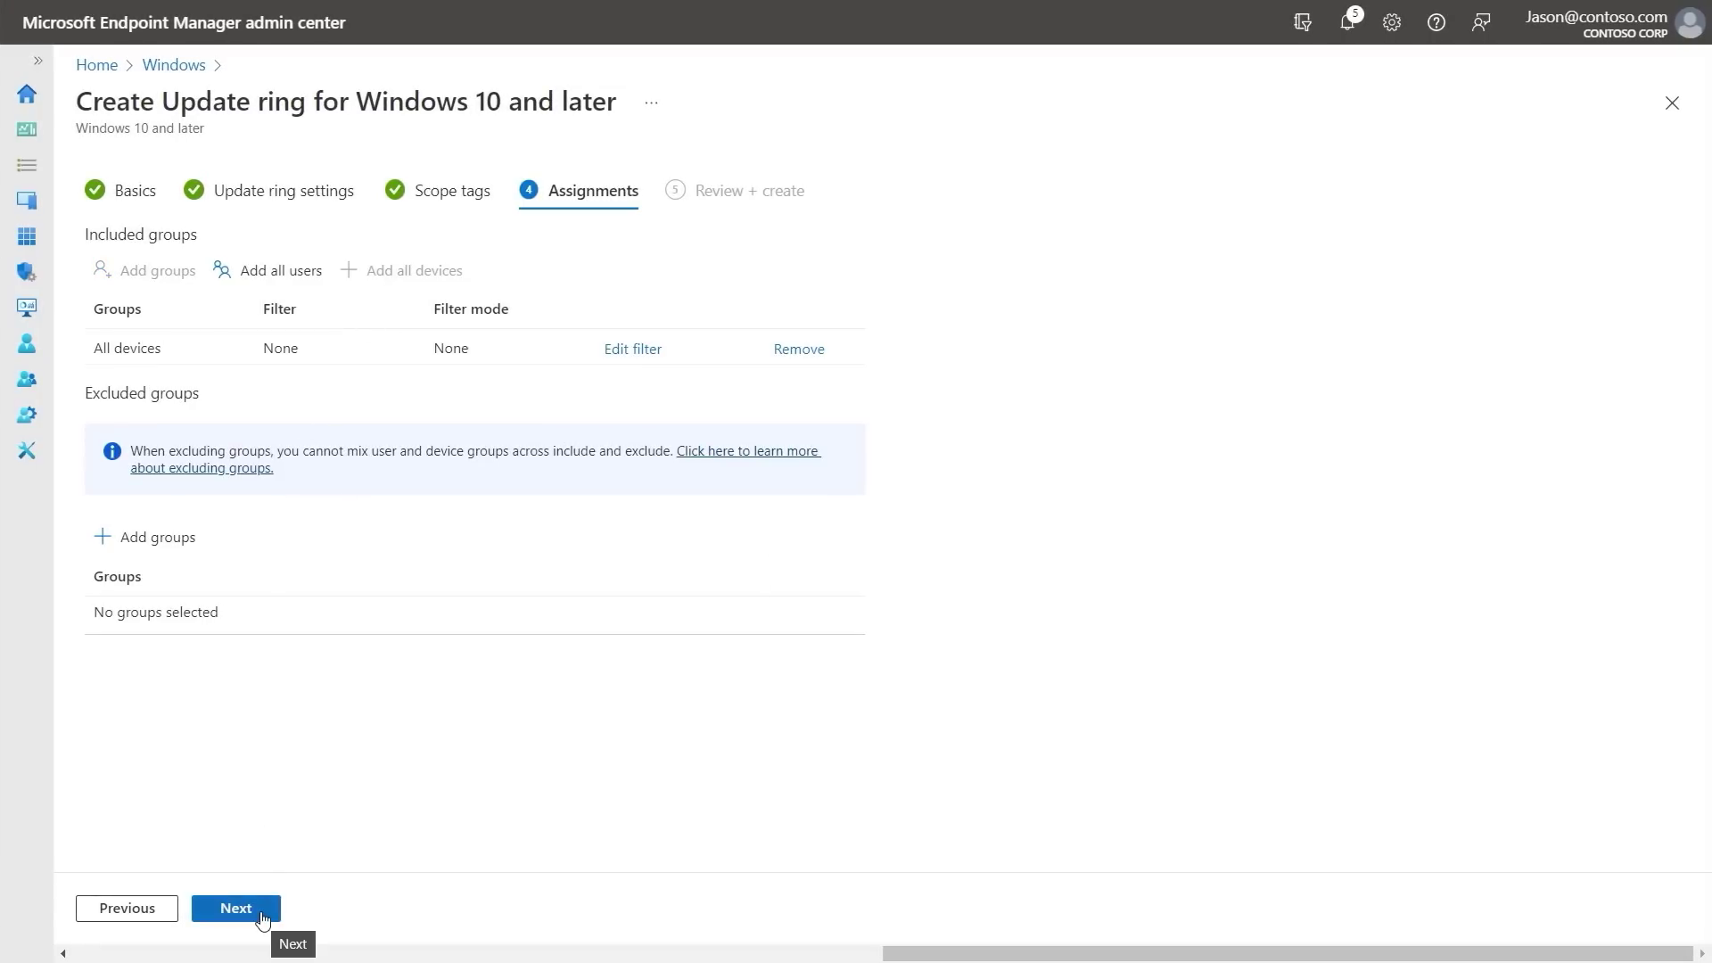
click(263, 918)
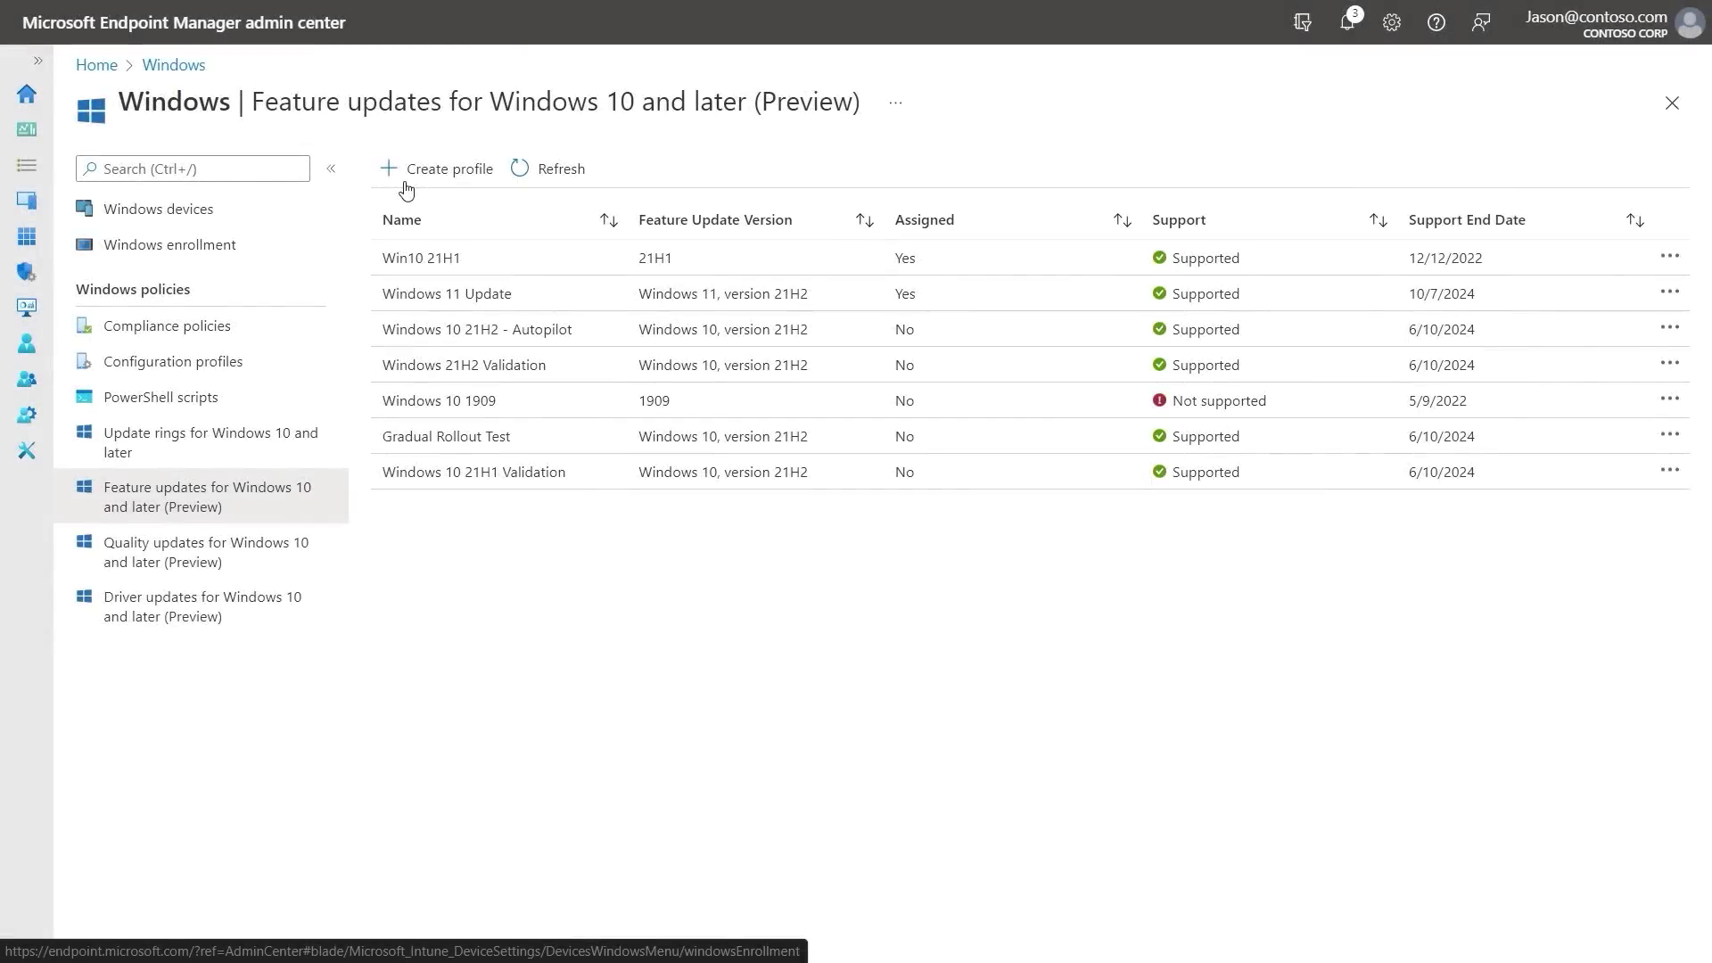
Create a feature update deployment named Windows 10 21H2 targeting Windows 10, version 21H2.
click(407, 171)
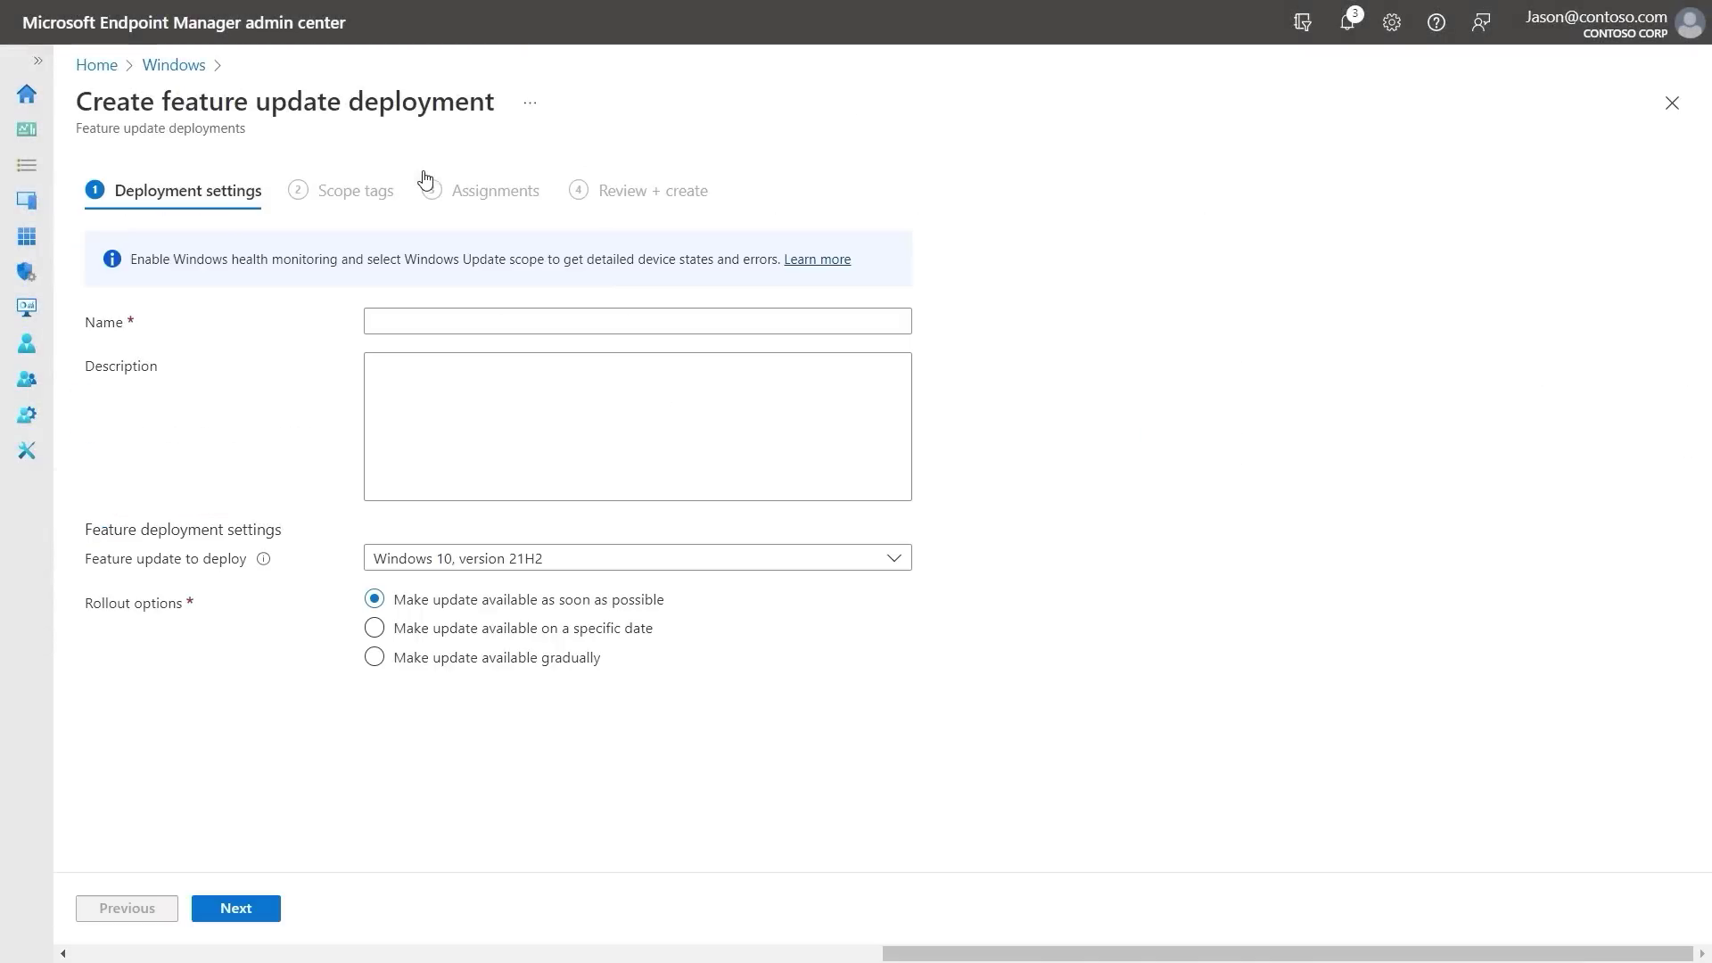
click(447, 321)
text(Windows 10 21H2)
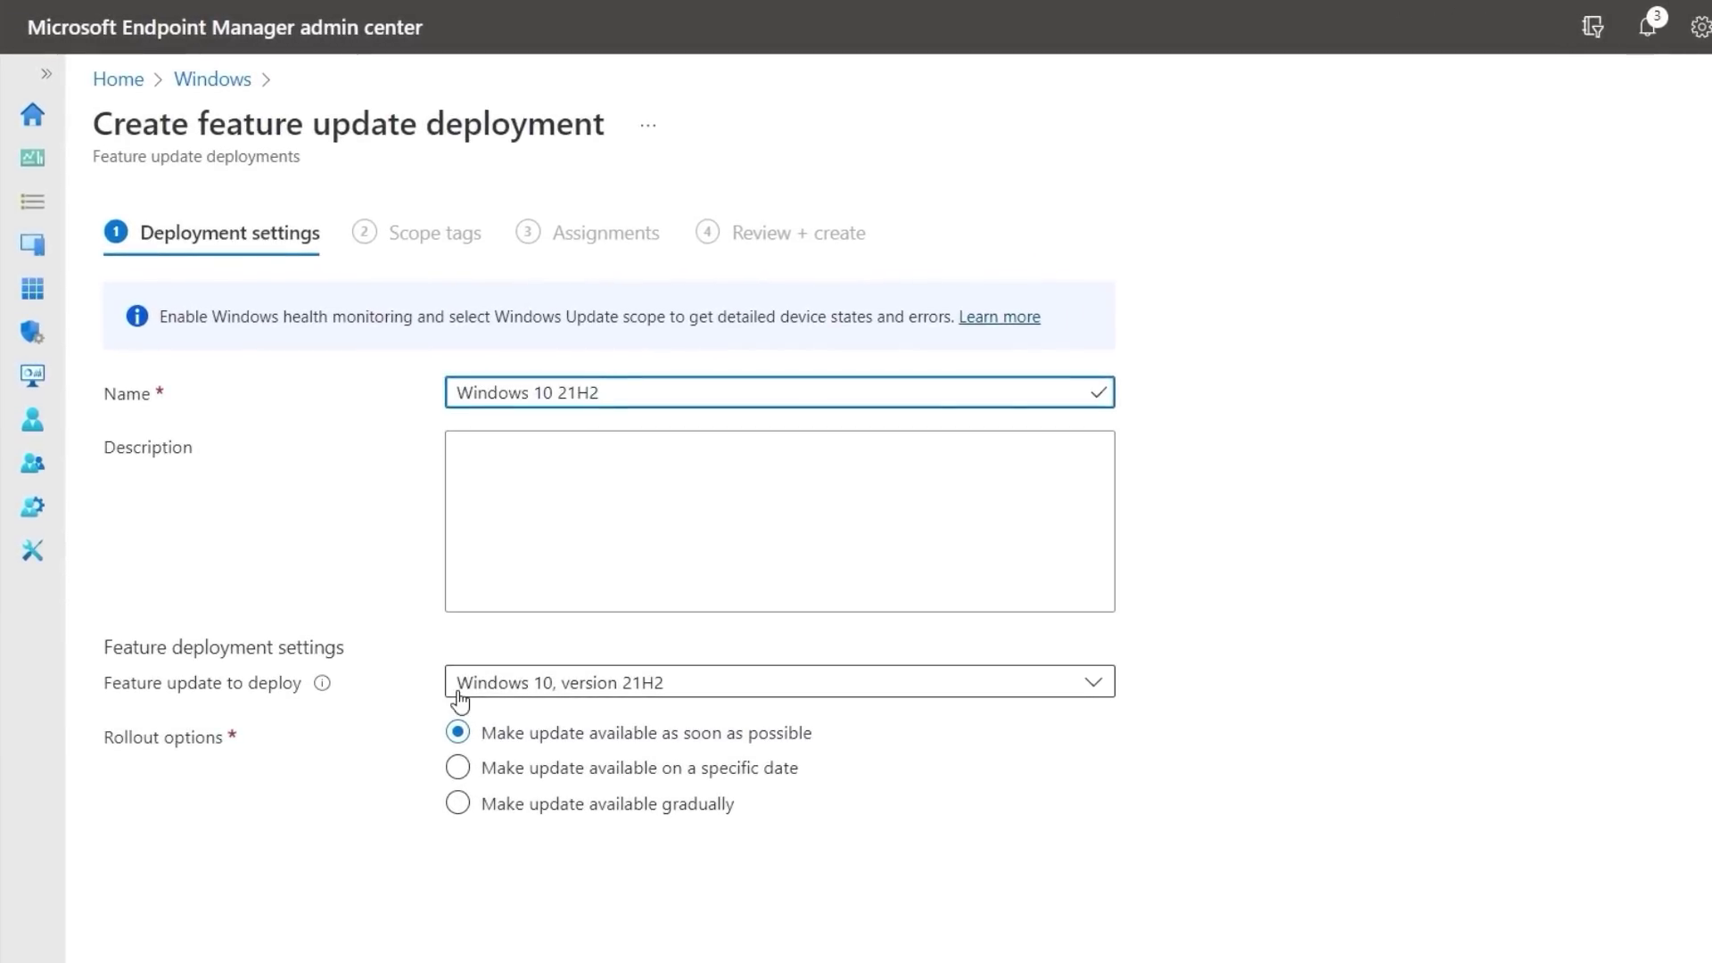
click(536, 689)
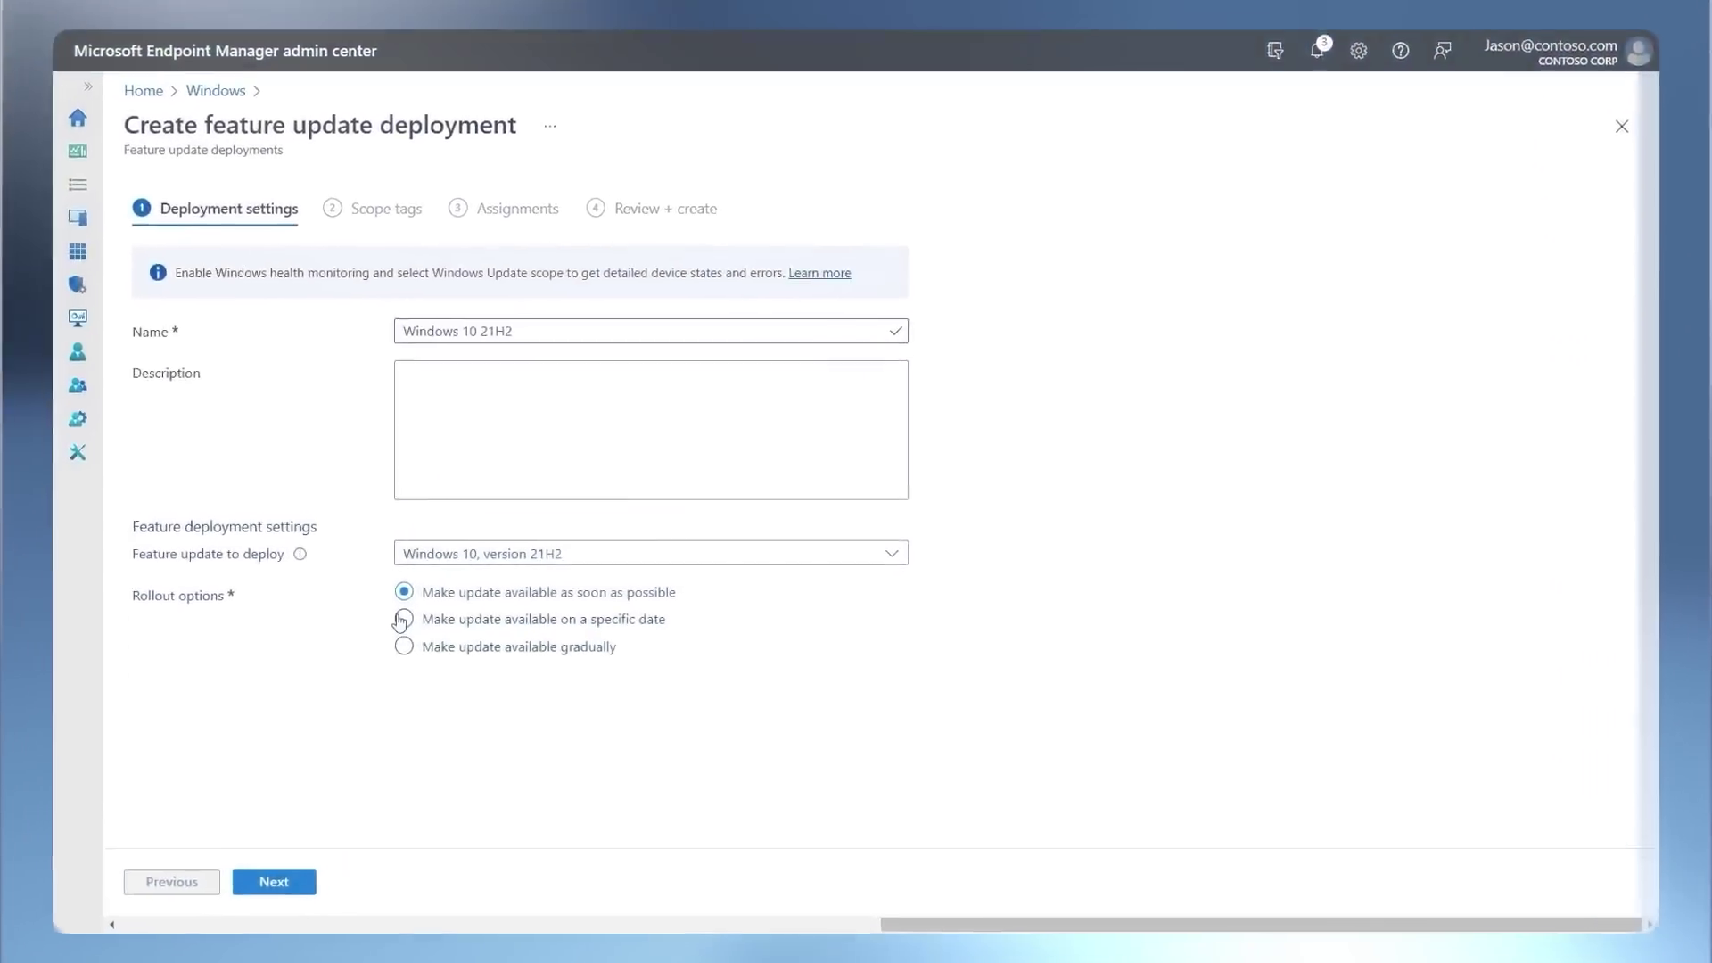
Roll out gradually: first group 07/15/2022, final group 08/15/2022, 7 days between groups.
click(375, 629)
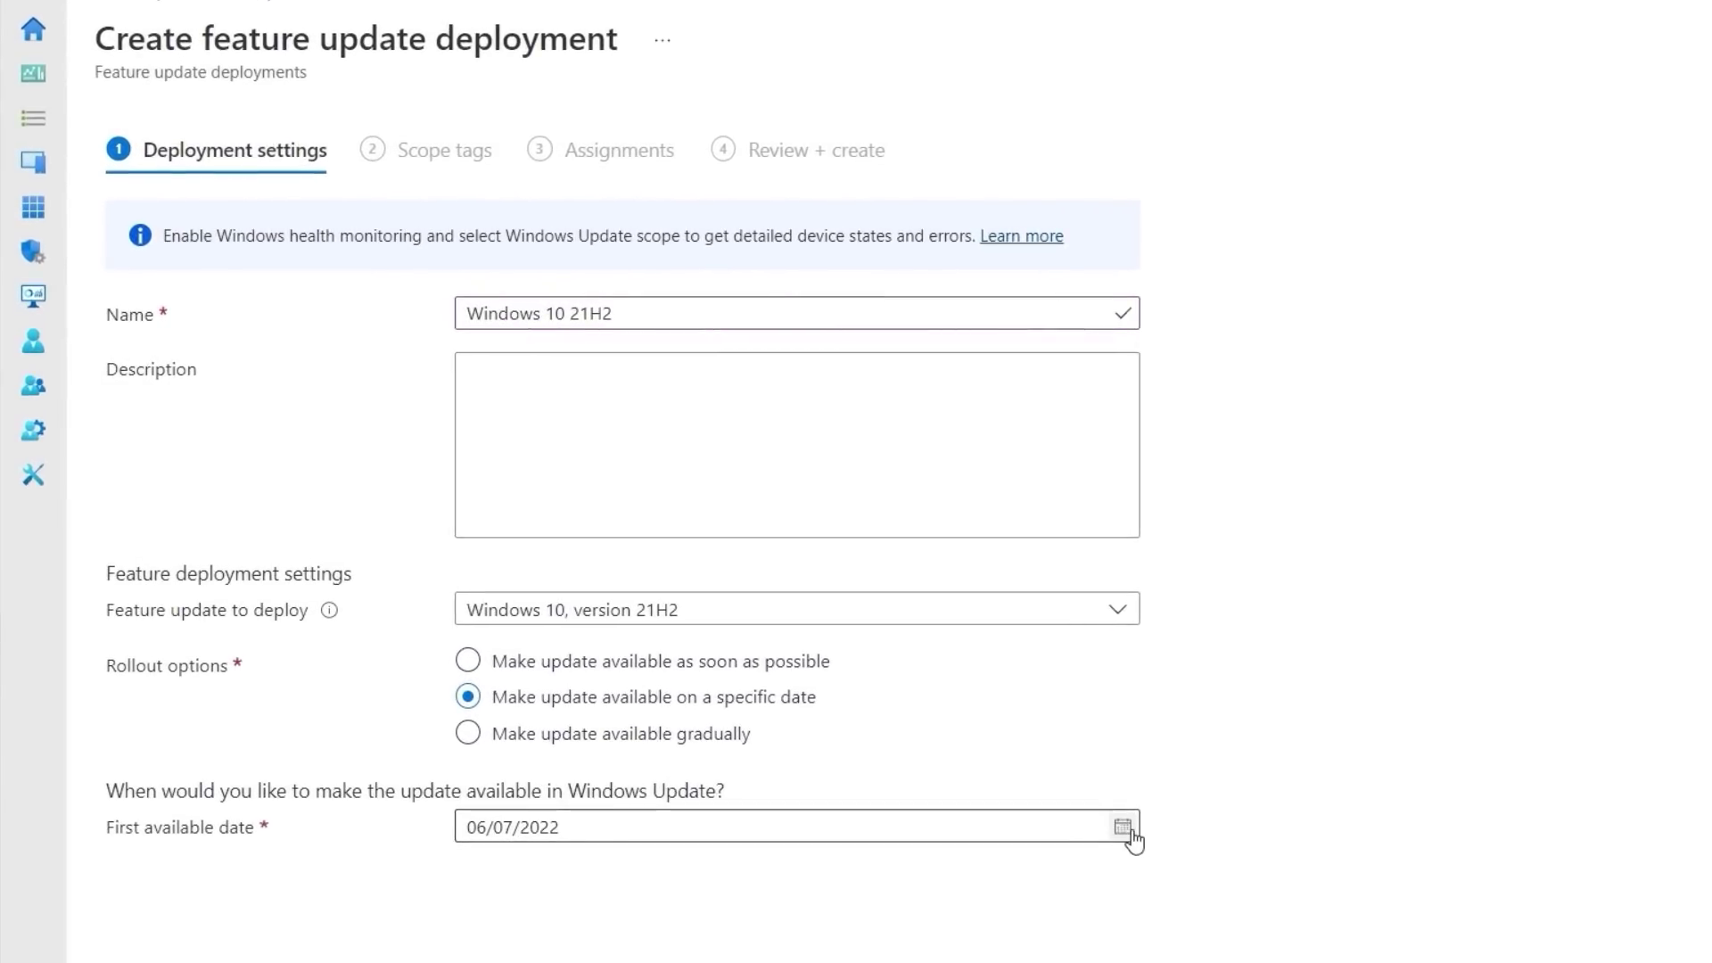
click(1131, 835)
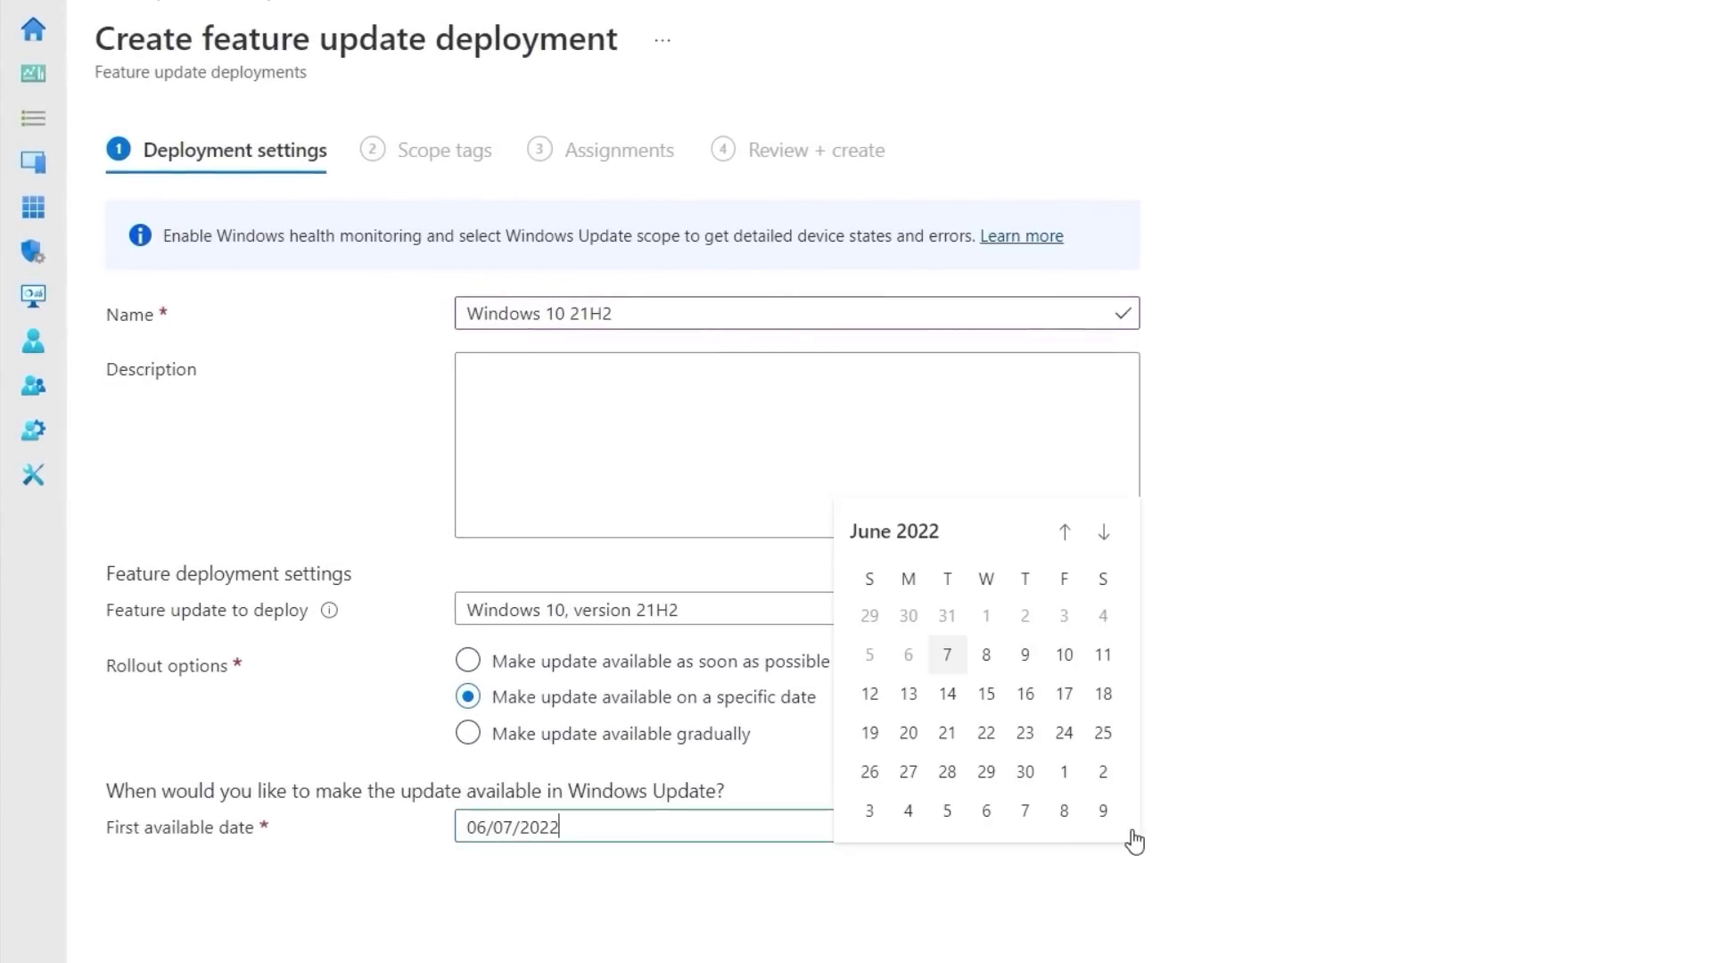
click(1107, 534)
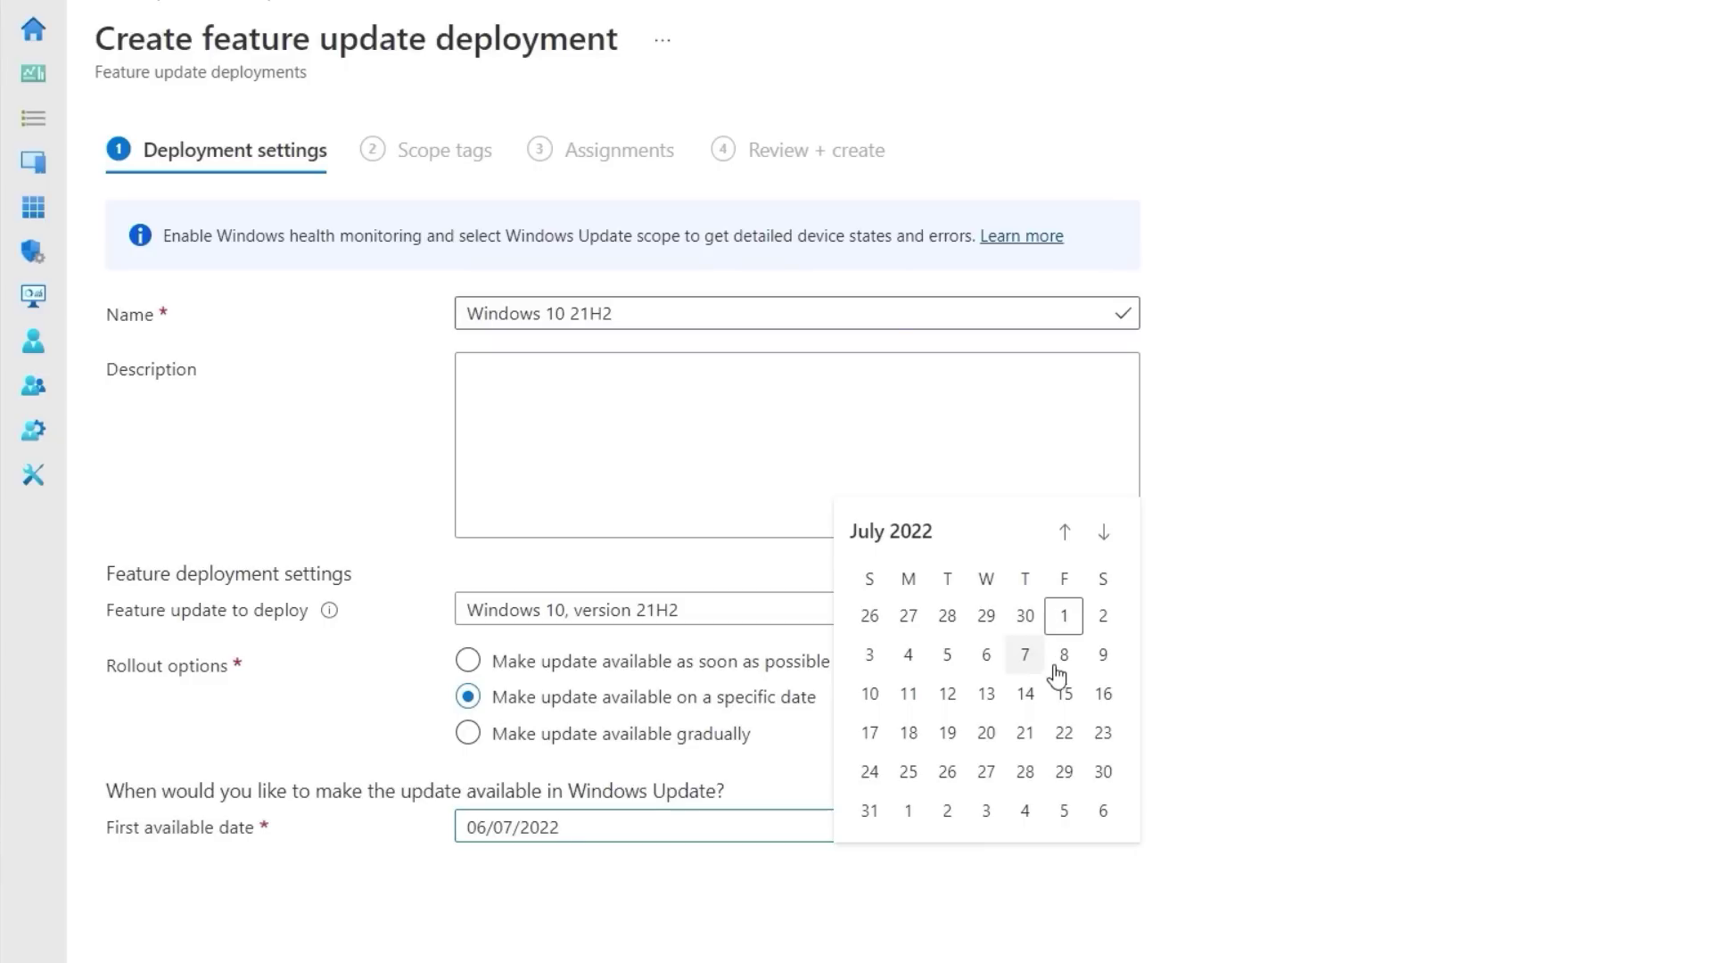
click(1065, 695)
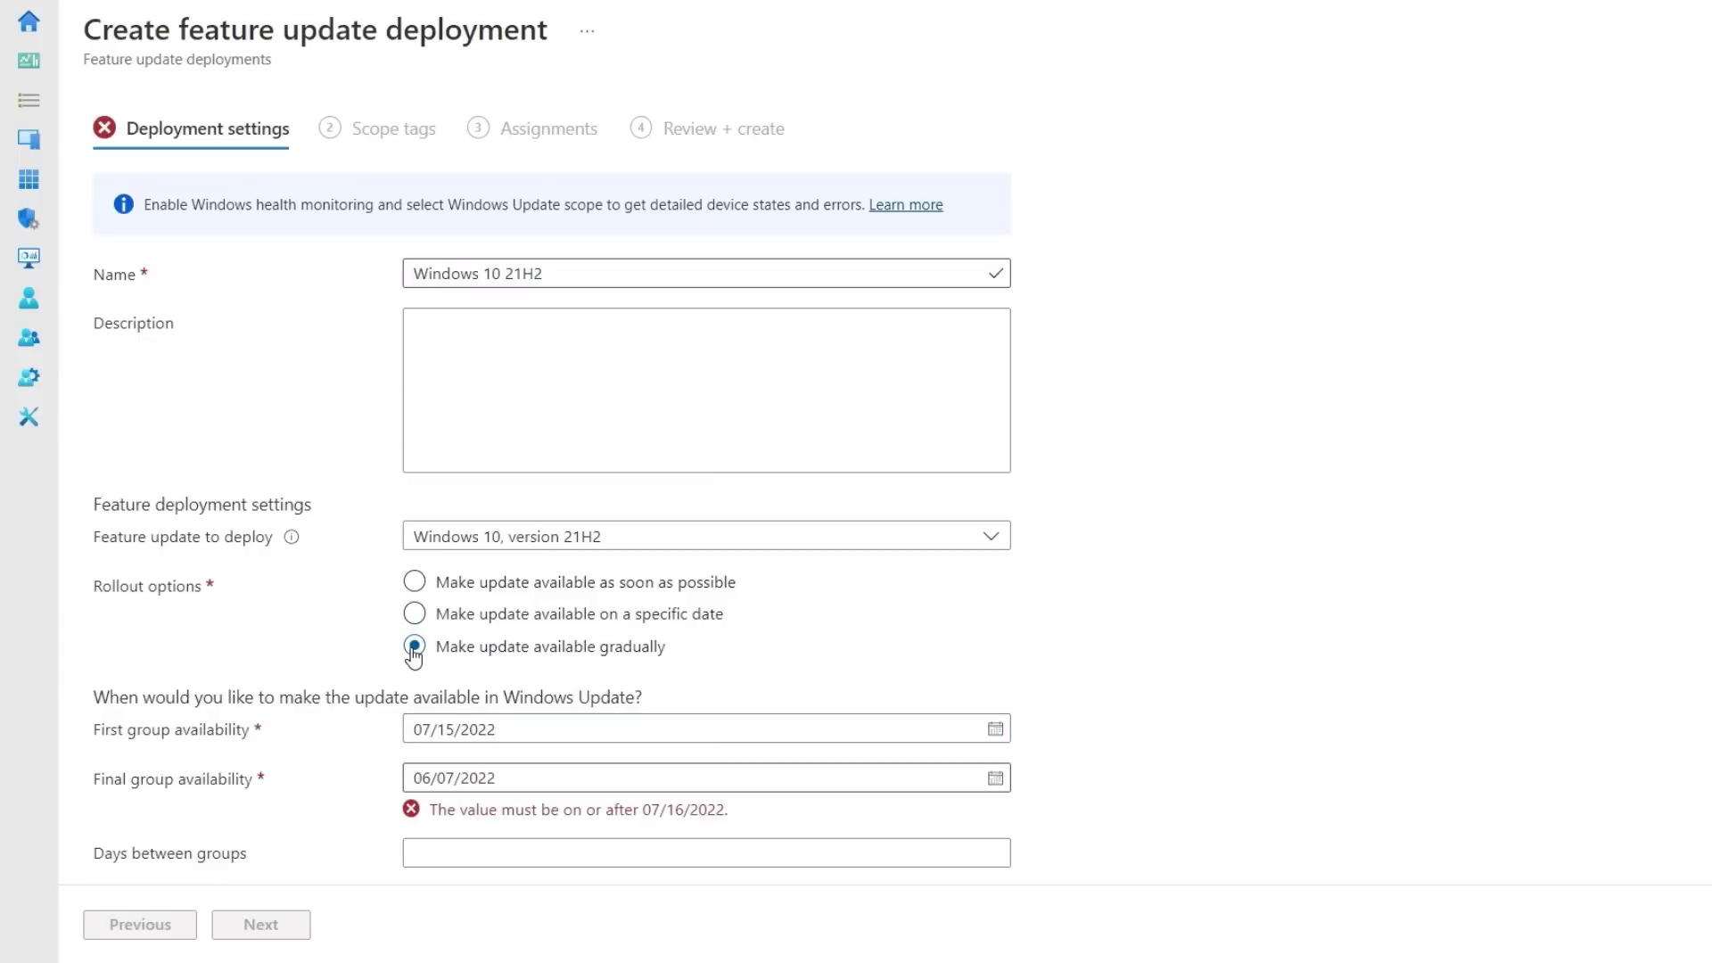
click(997, 780)
click(983, 523)
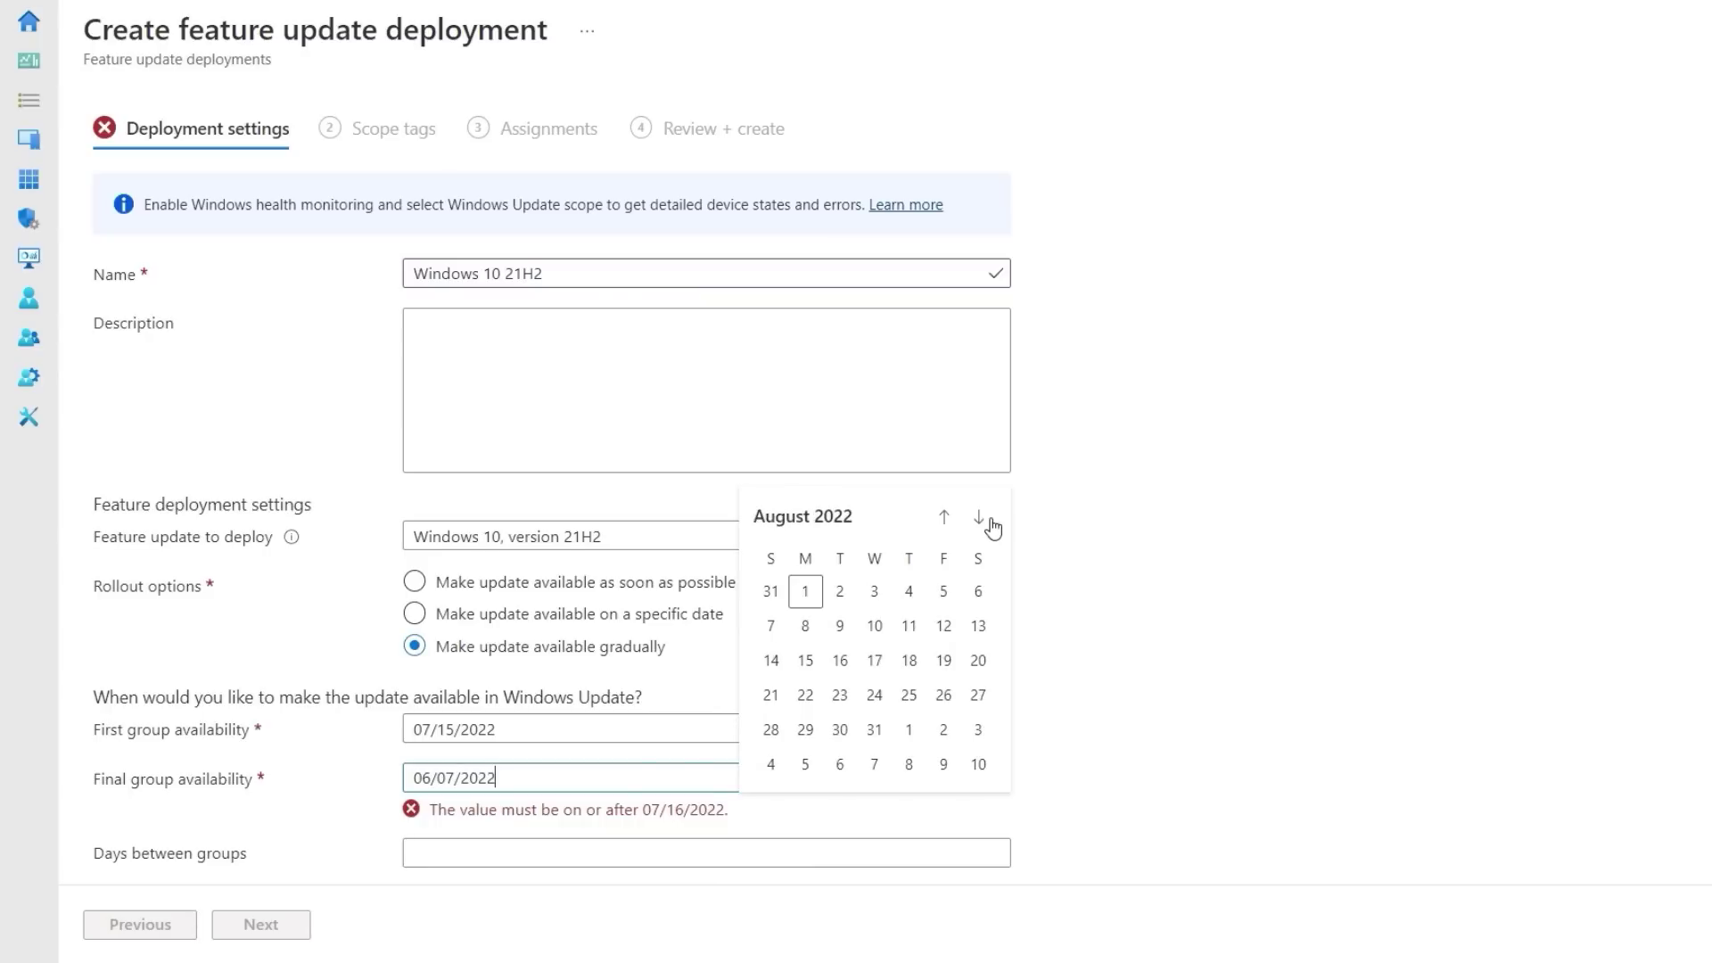
click(807, 662)
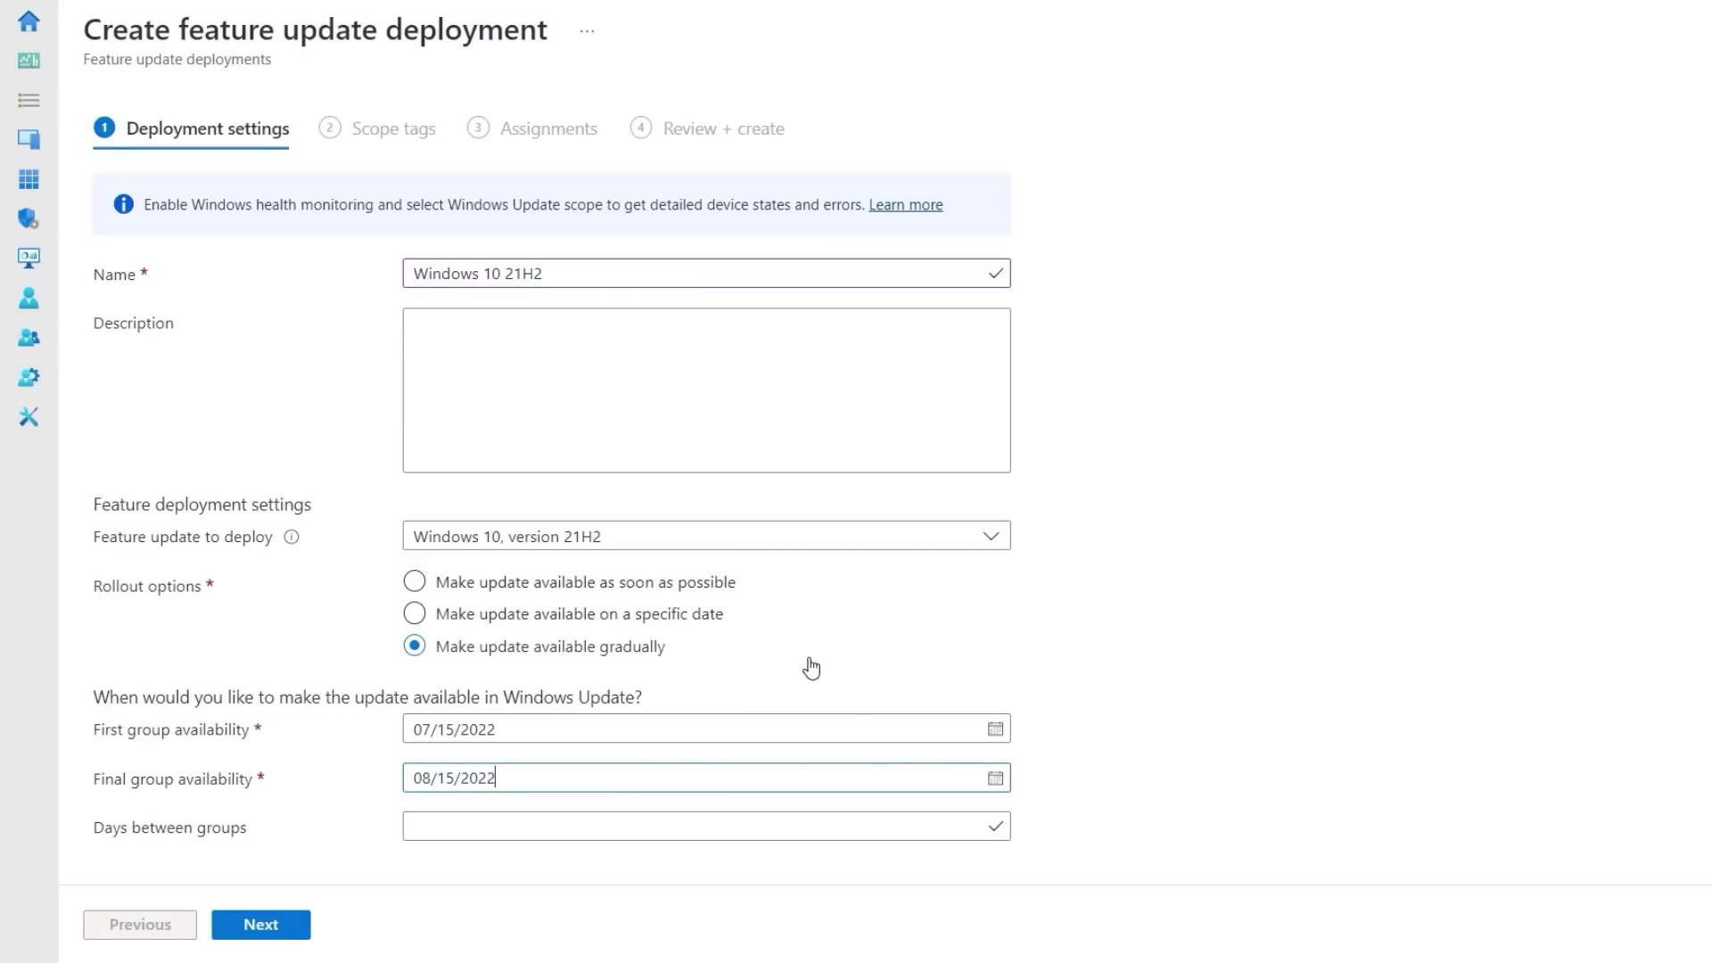
click(833, 826)
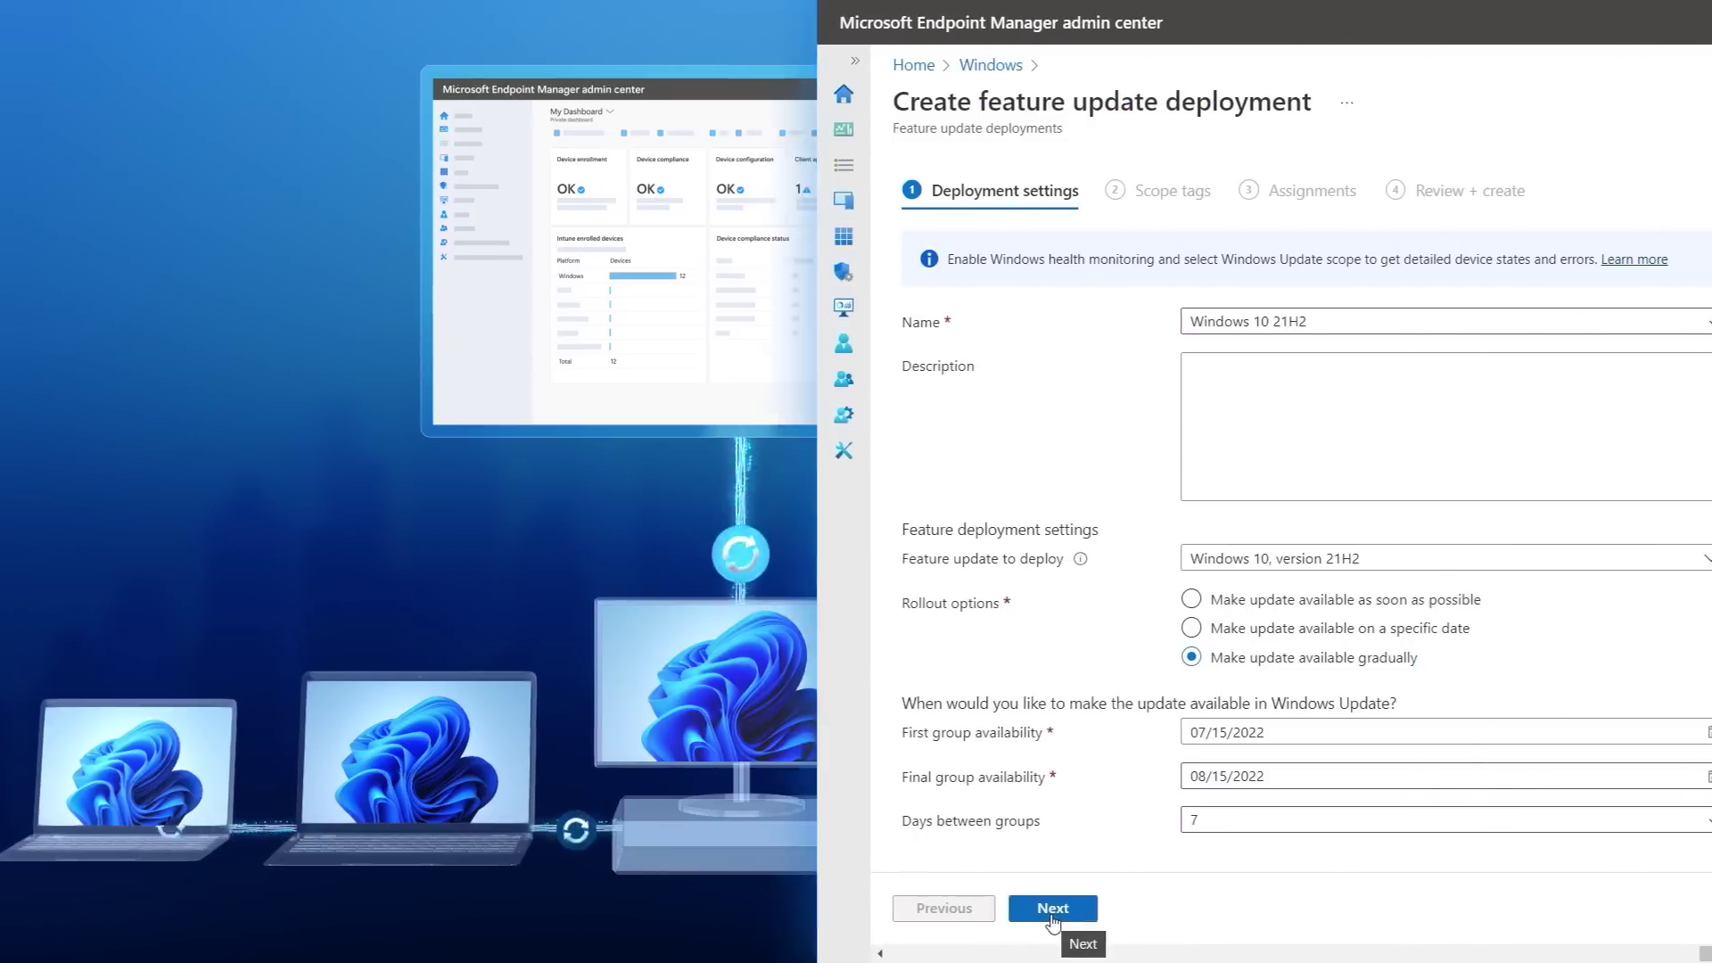
Go past Scope tags and Assignments and create the Windows 10 21H2 deployment.
click(235, 917)
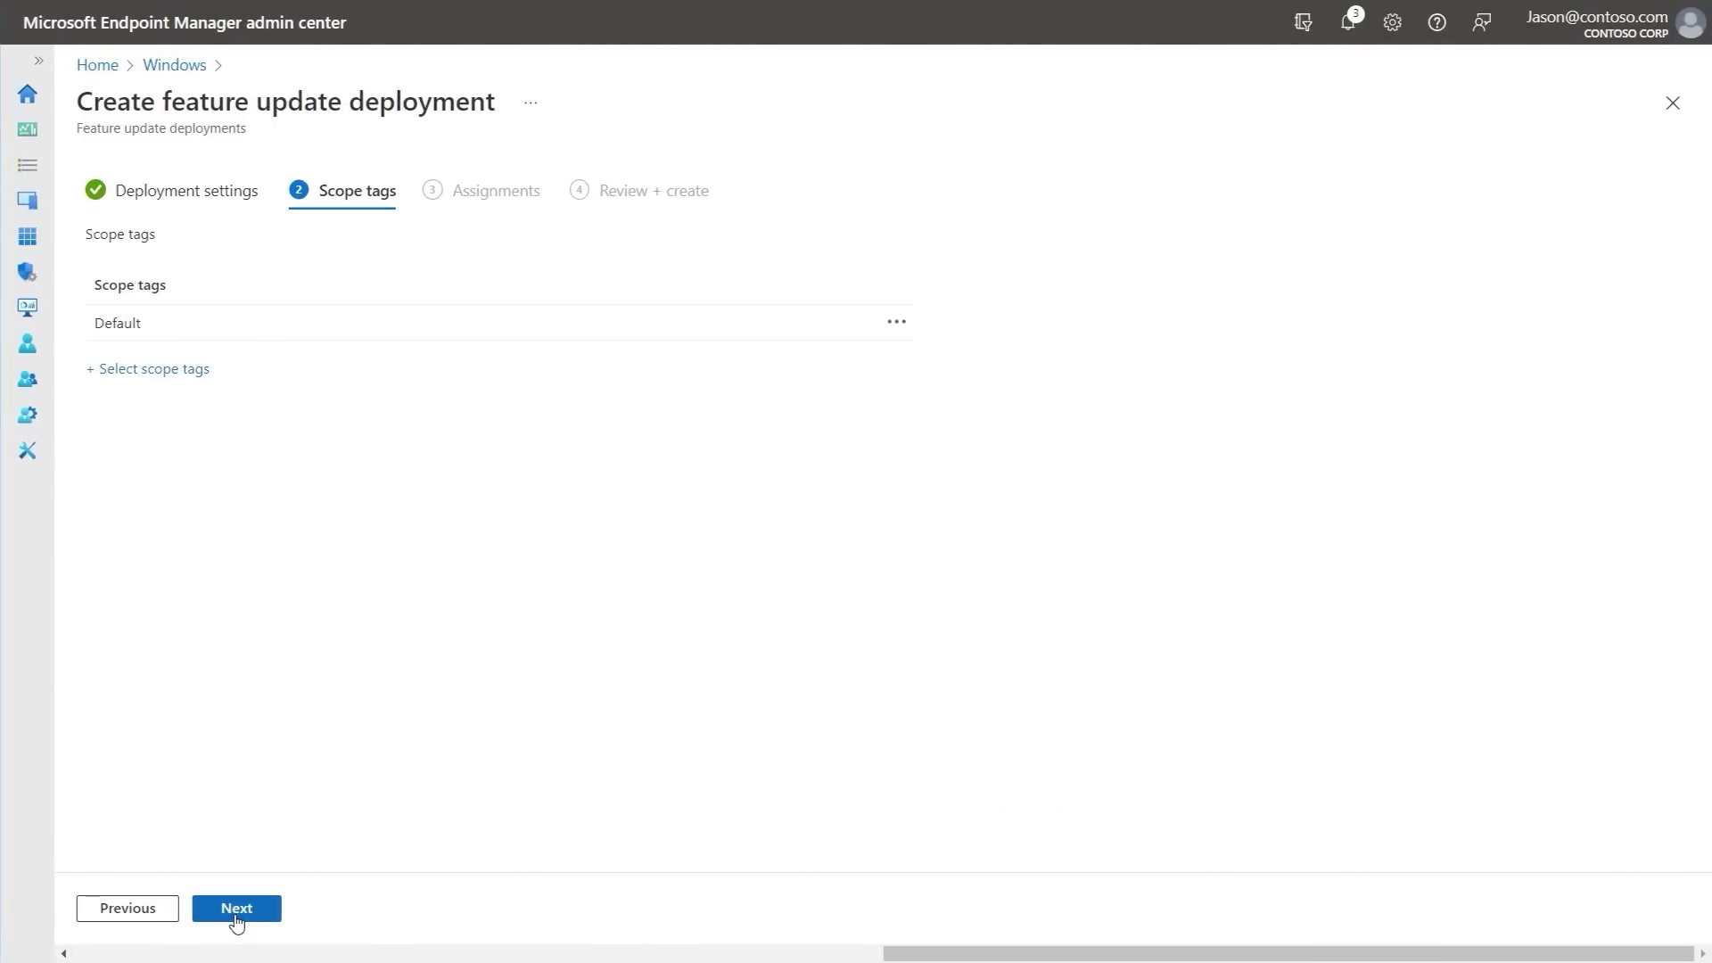
click(236, 918)
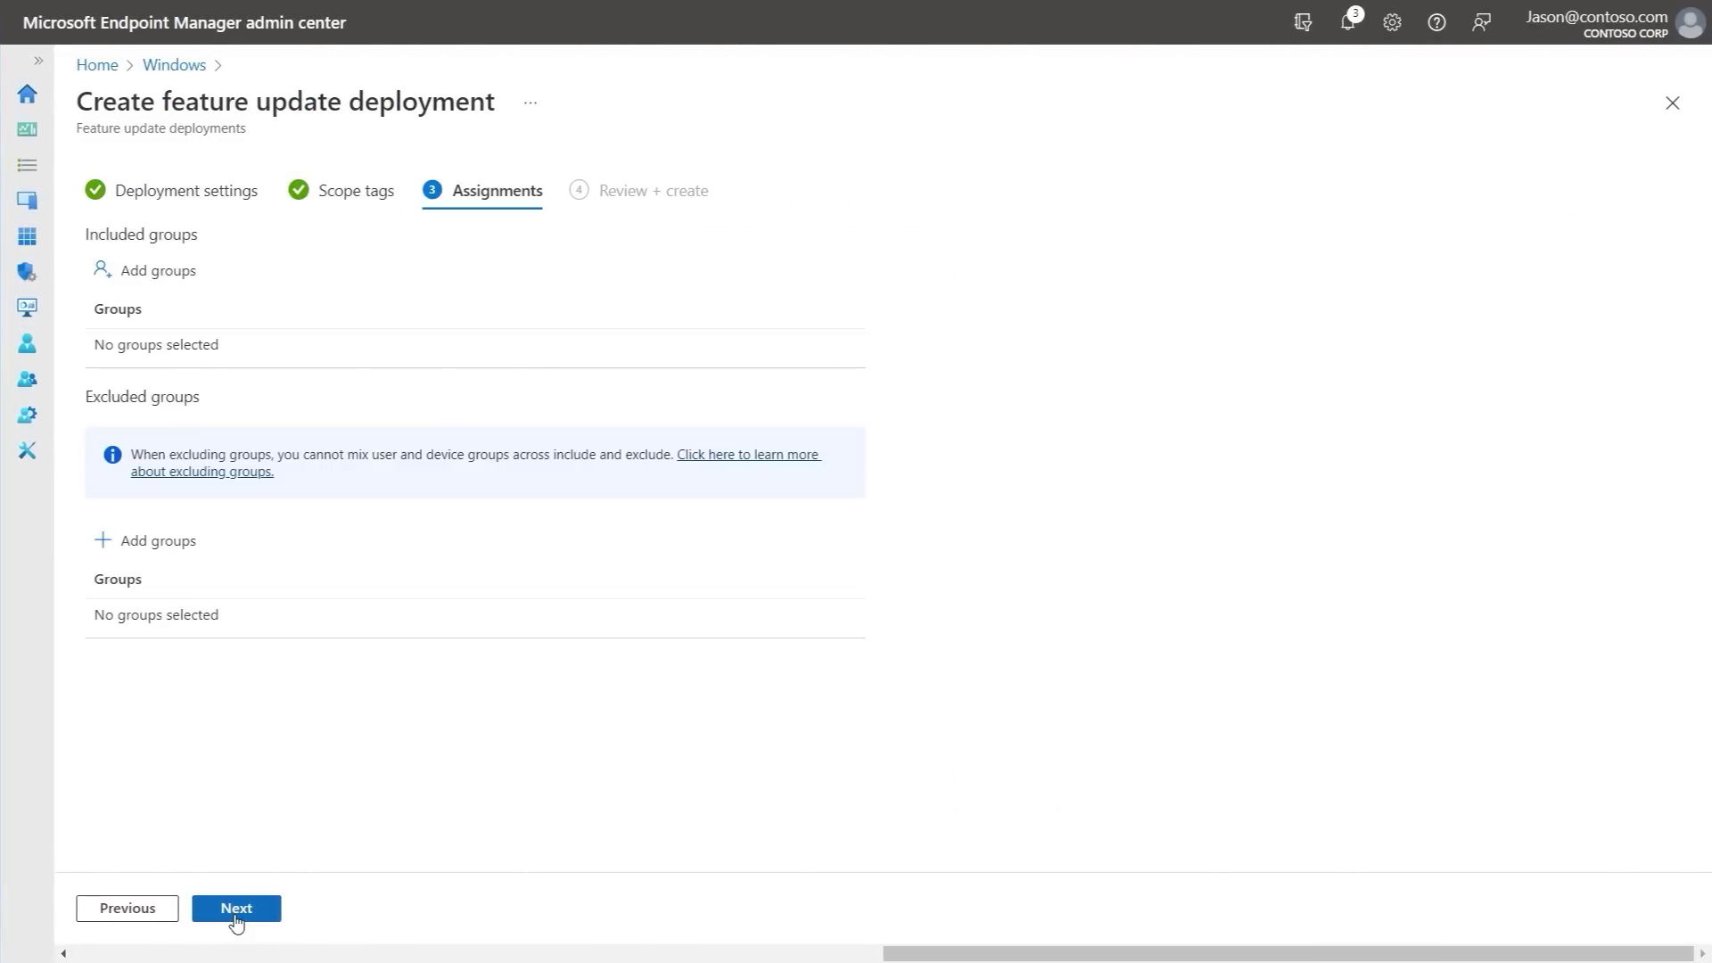
click(235, 909)
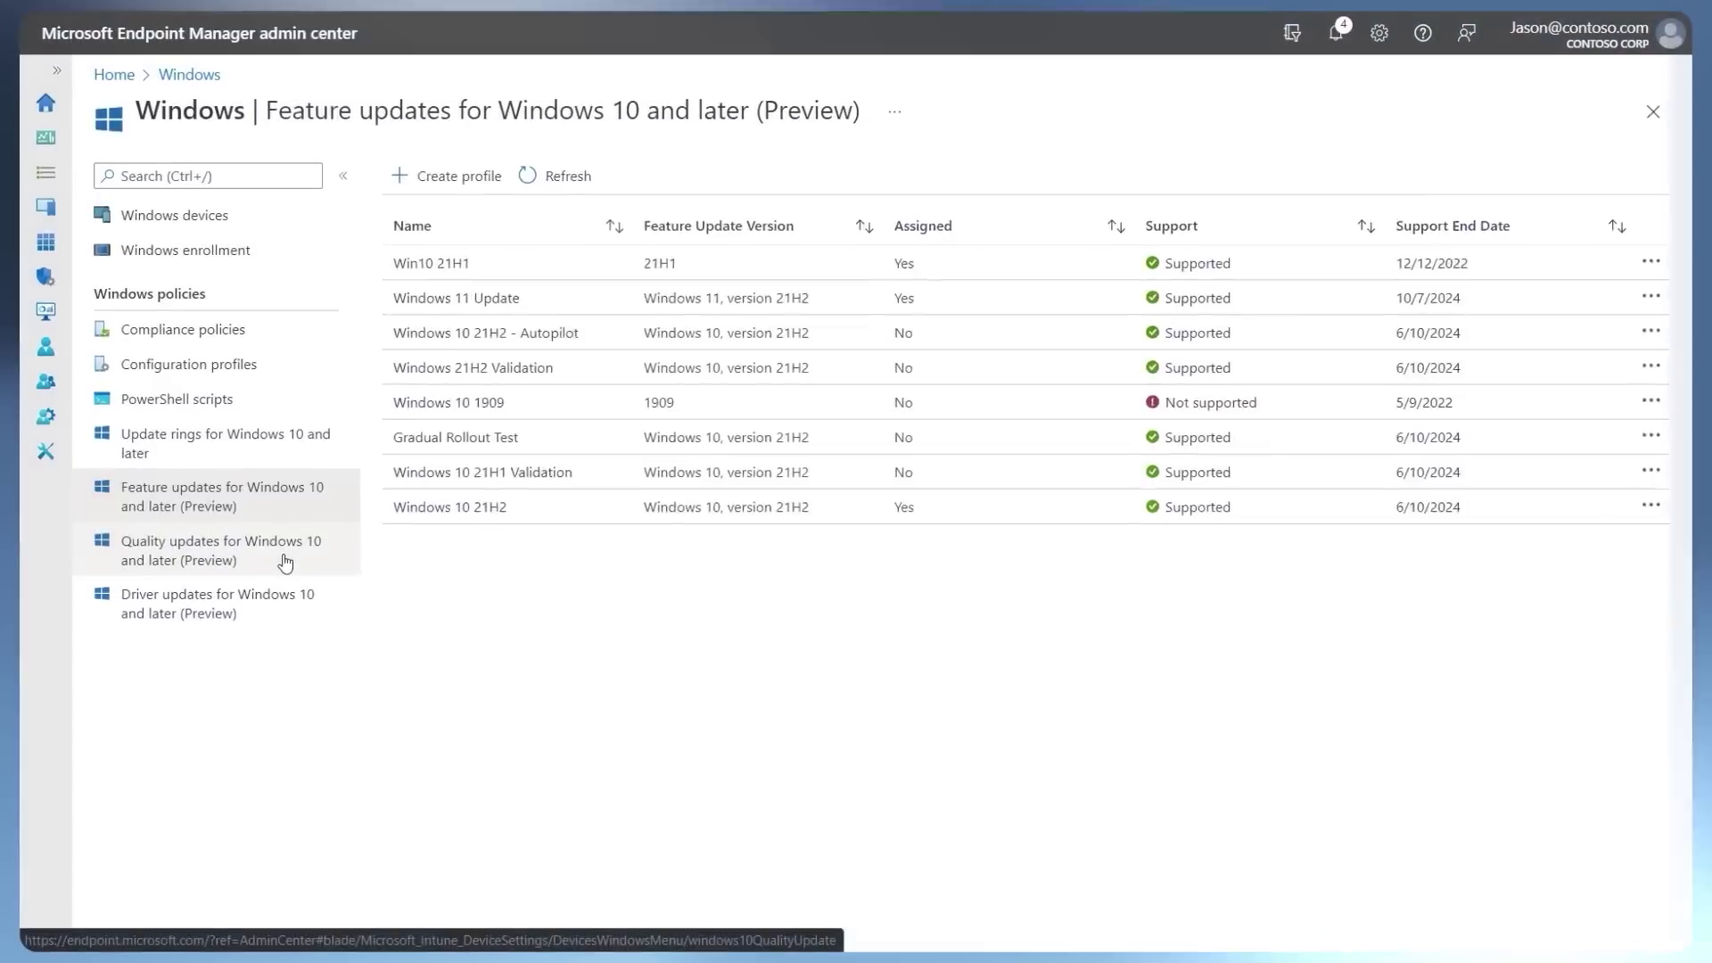
Create the 'June 2022' quality update profile expediting 05/10/2022 2022.05 B updates with a 1-day restart wait.
click(284, 563)
click(425, 179)
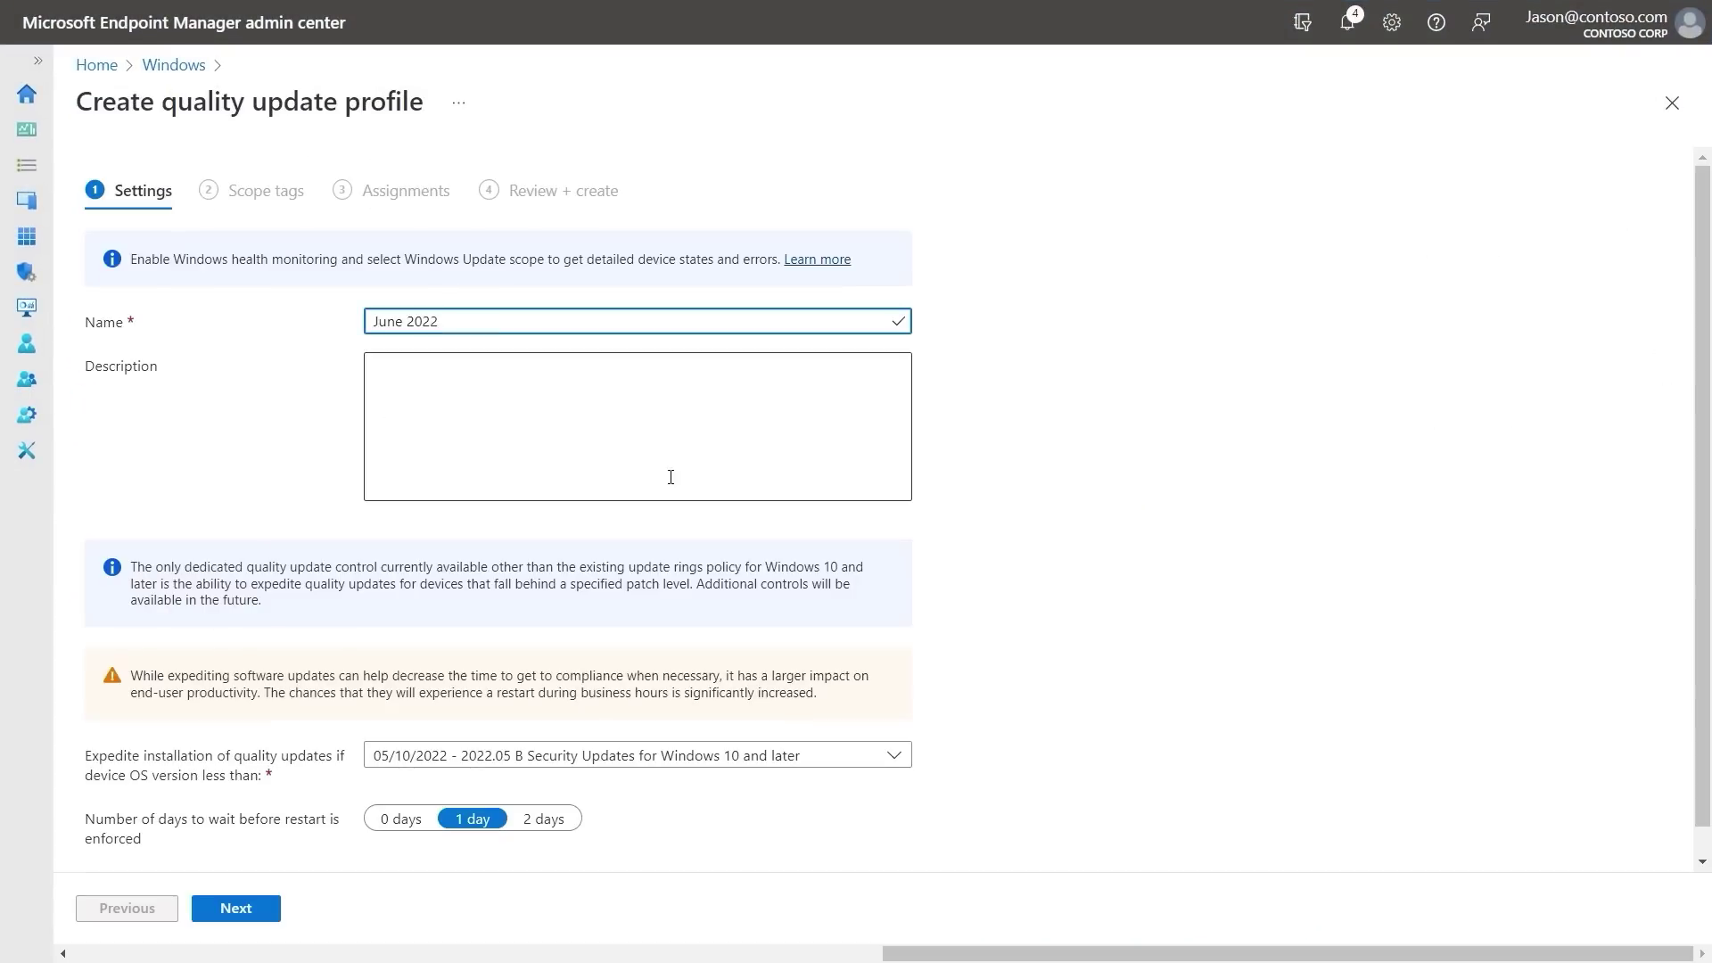
click(893, 757)
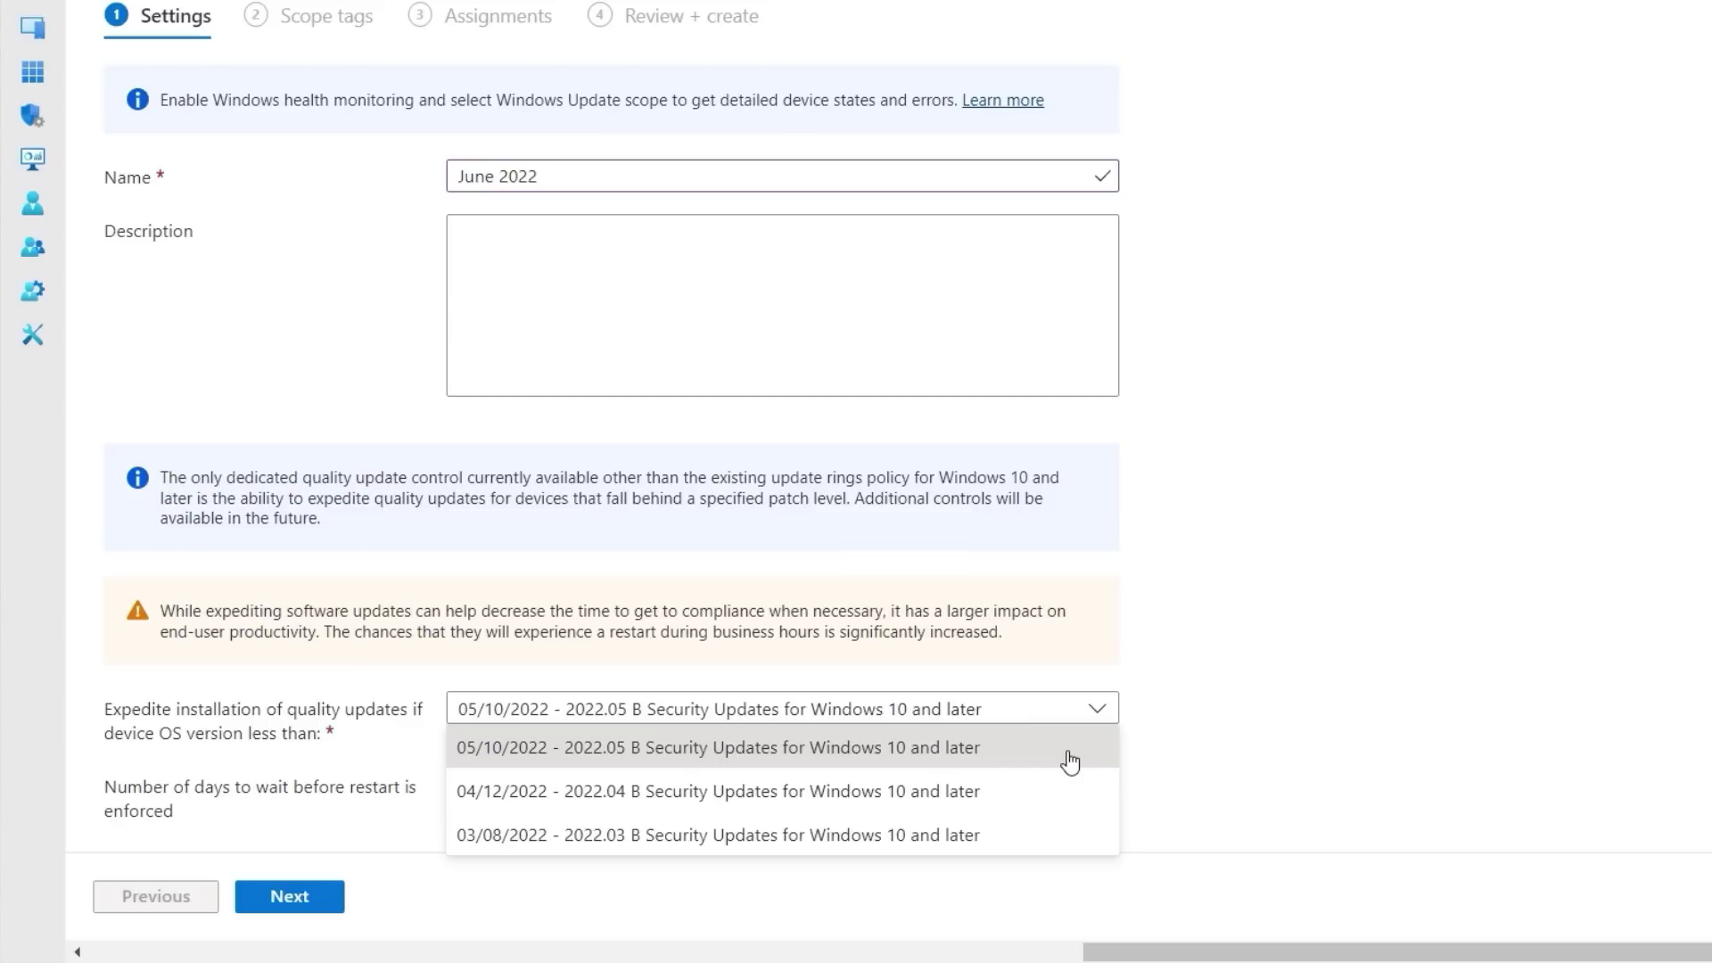
click(1070, 761)
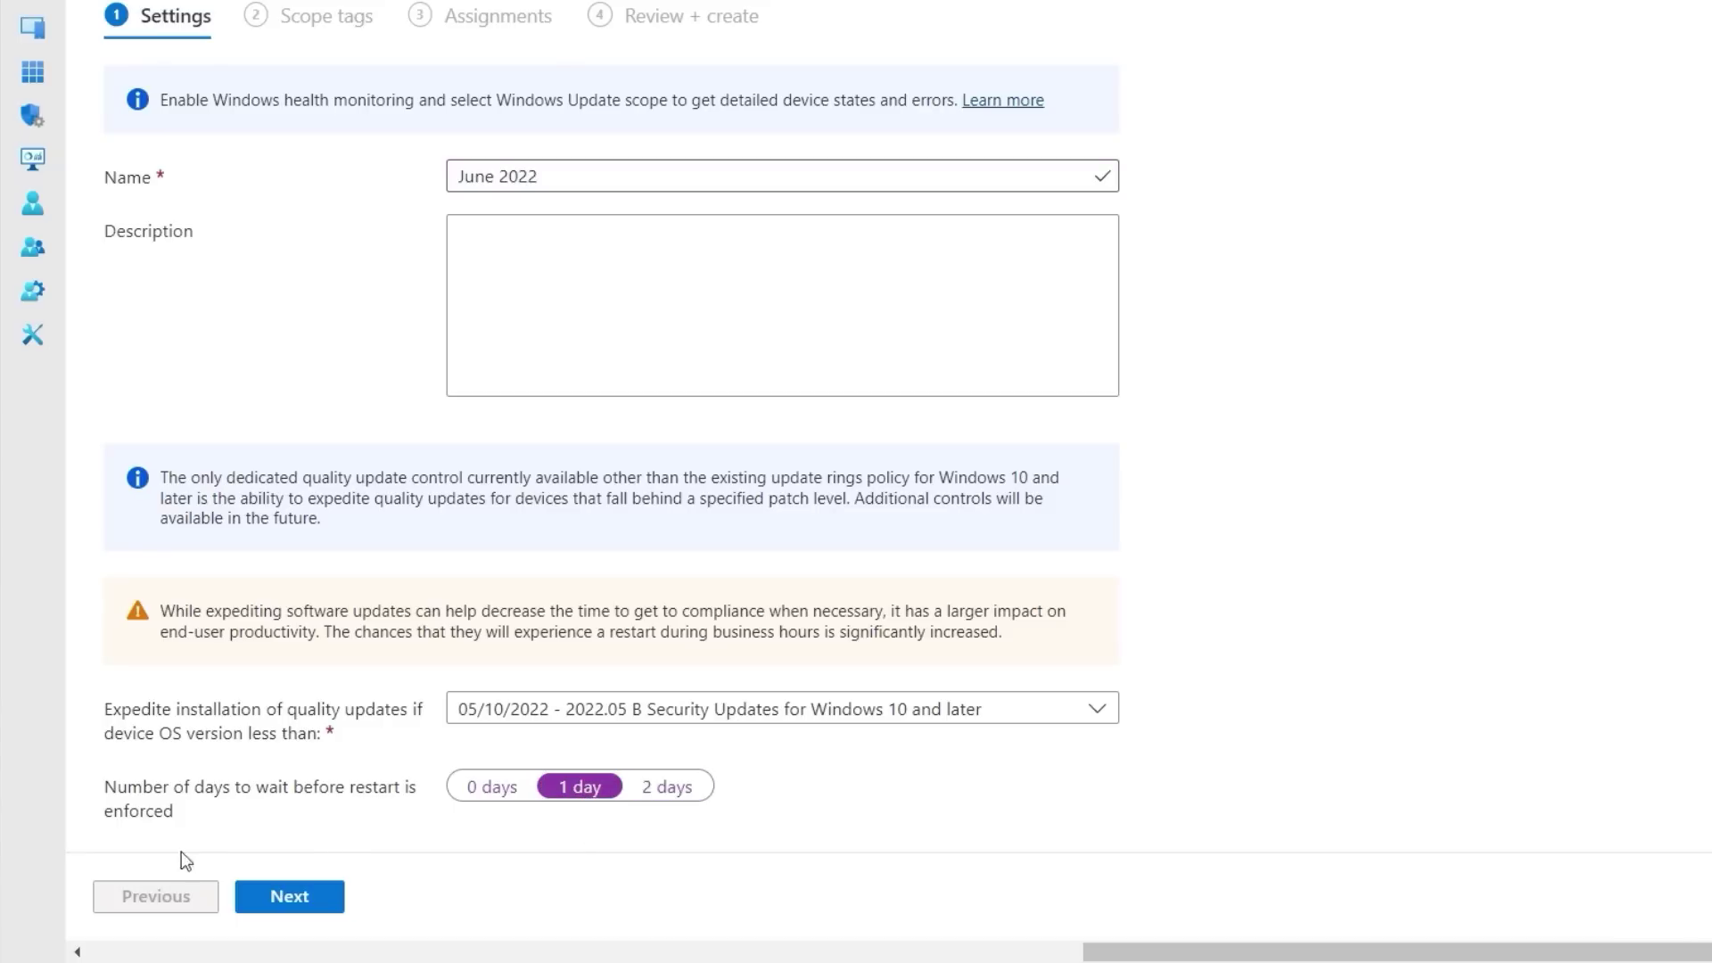
click(274, 913)
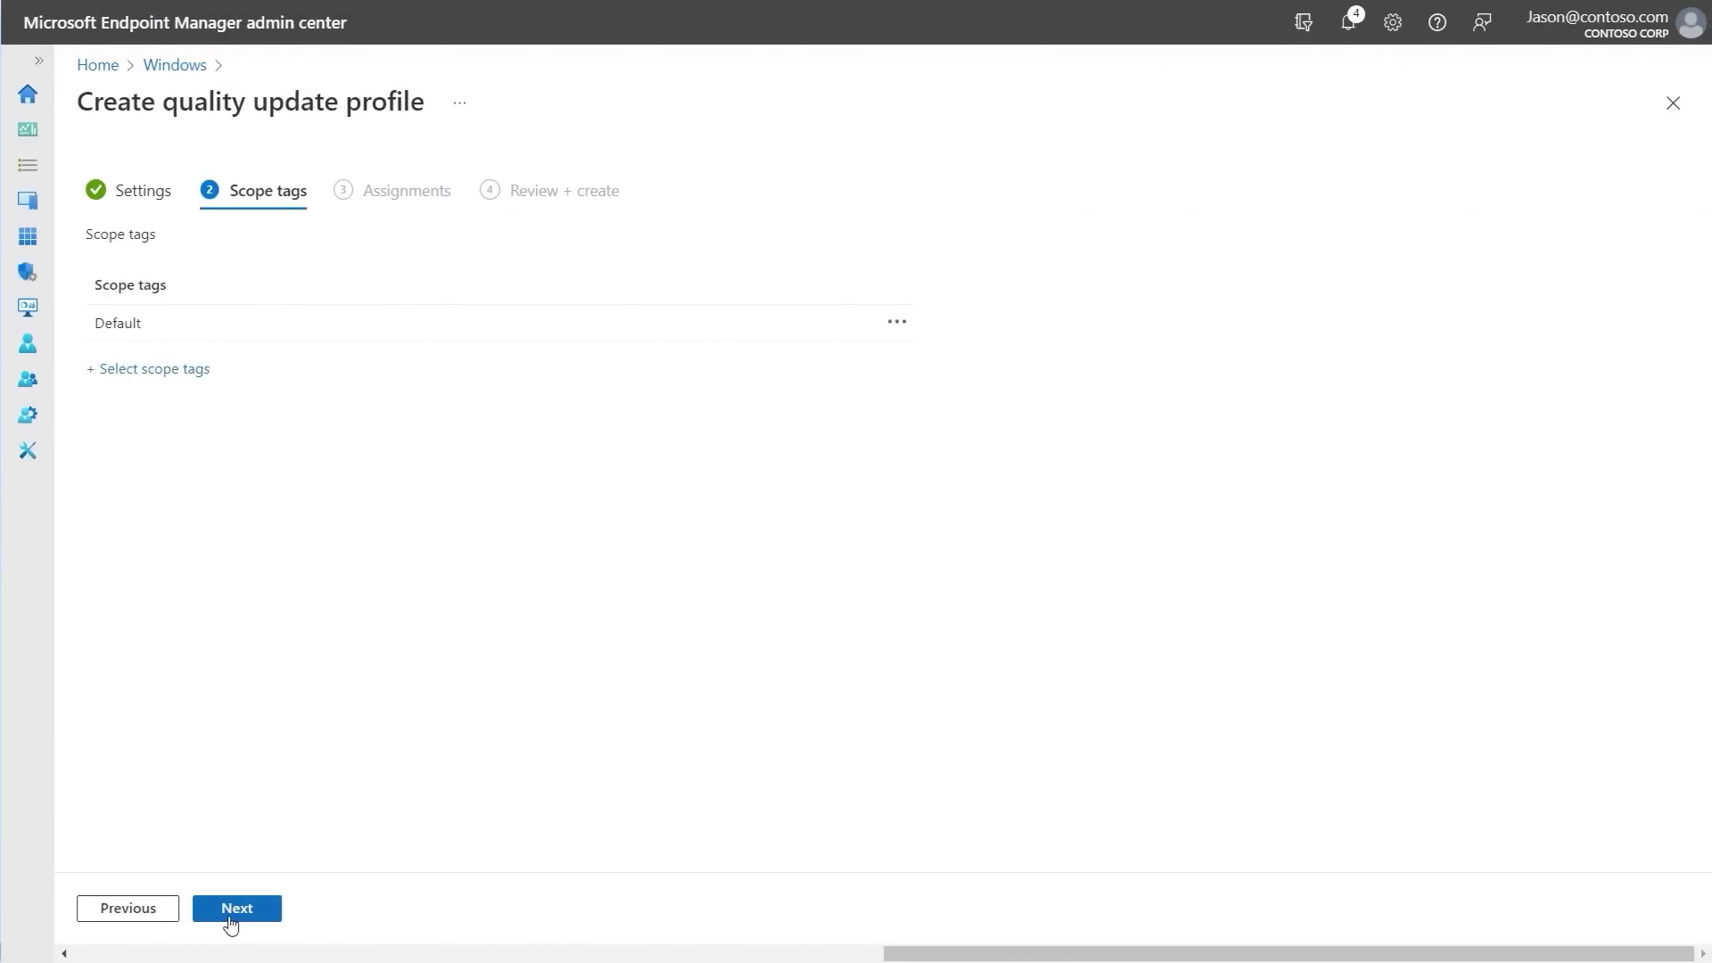
Advance the June 2022 quality update profile past Scope tags to the Assignments step.
click(232, 912)
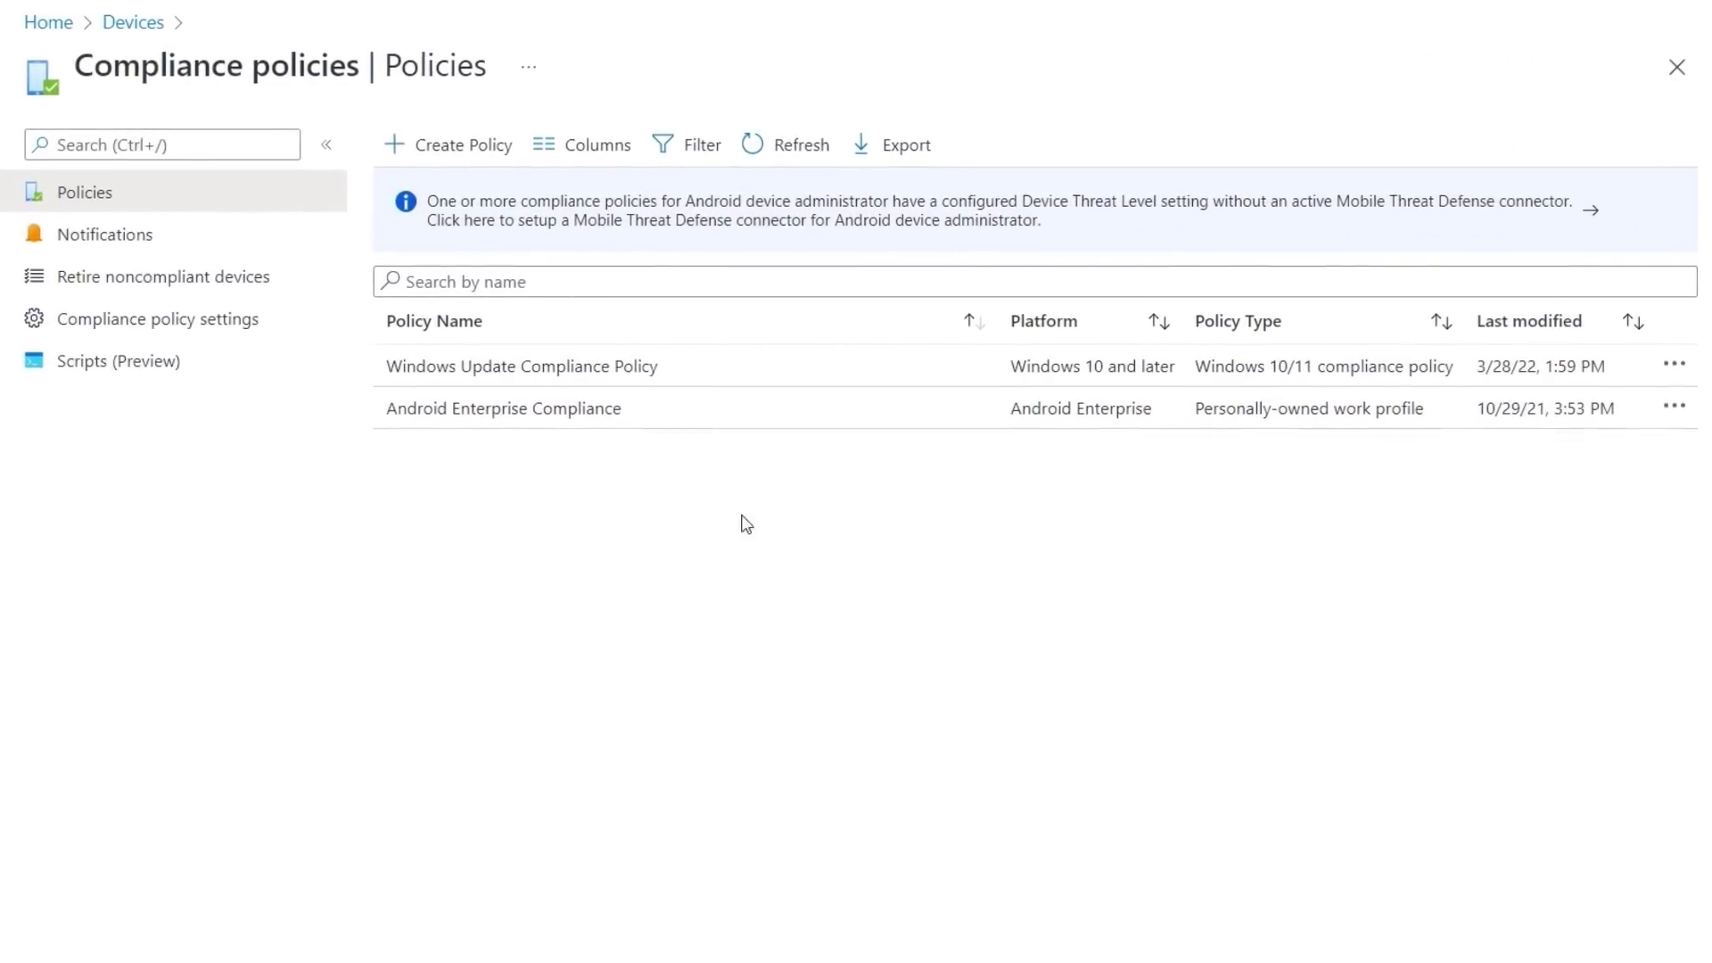
Review the Device compliance summary (4 compliant, 1 noncompliant) and open its detailed report.
click(140, 307)
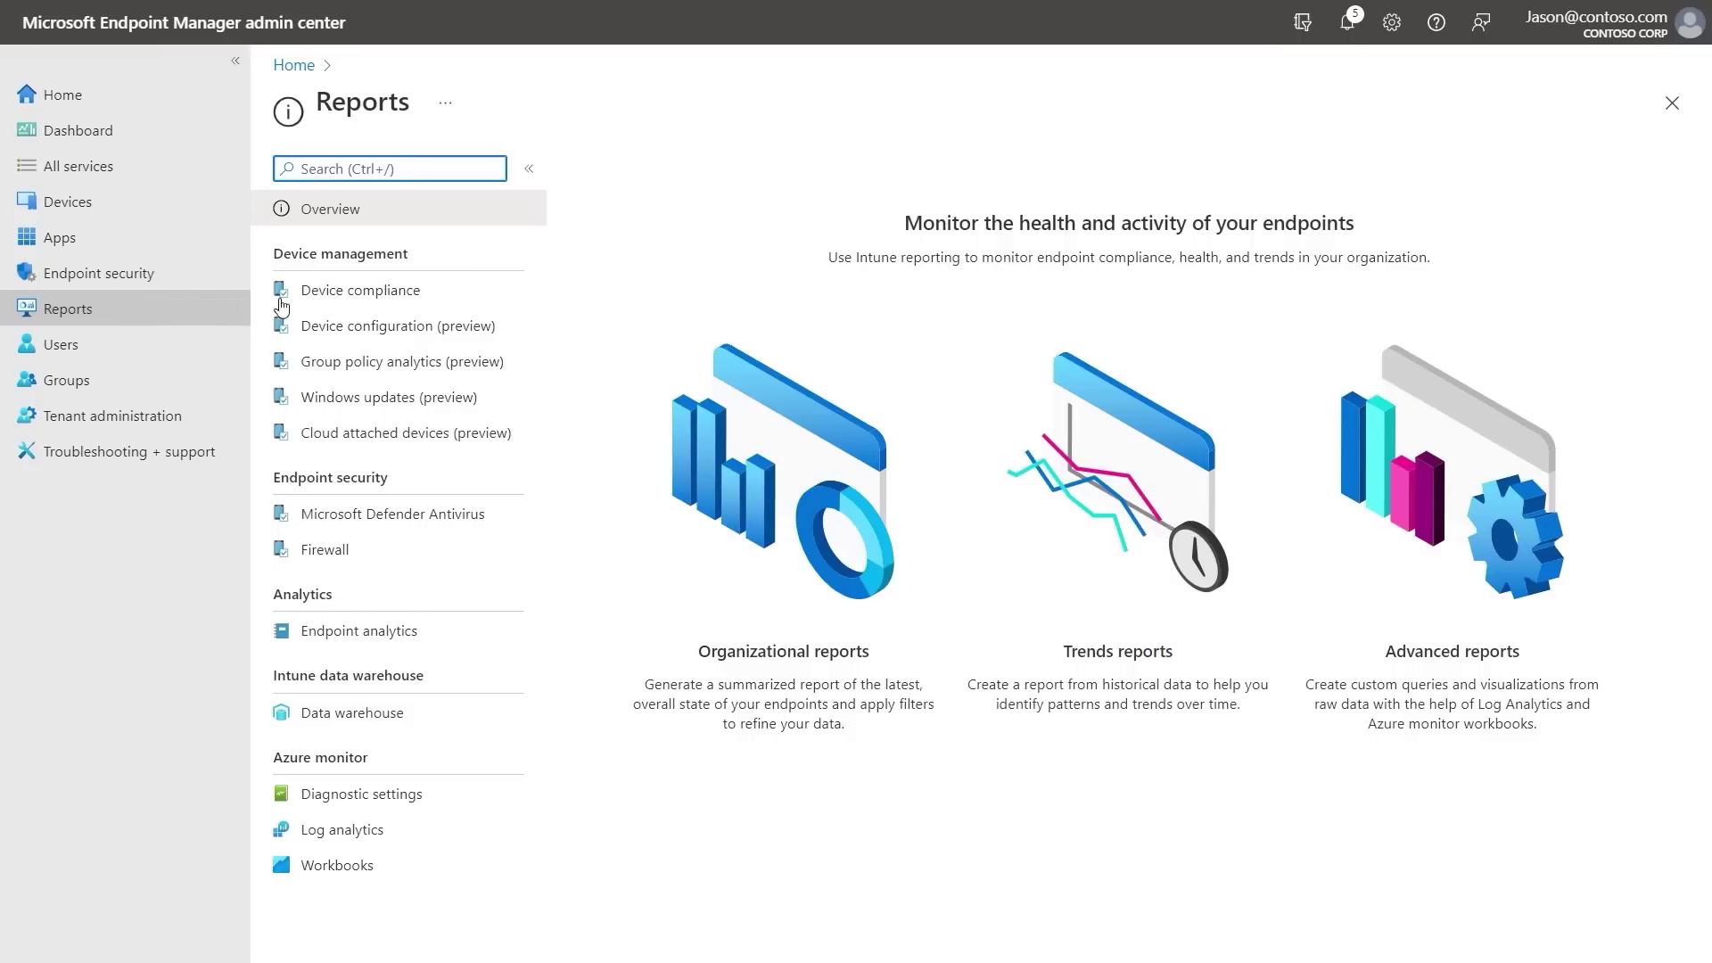
click(493, 301)
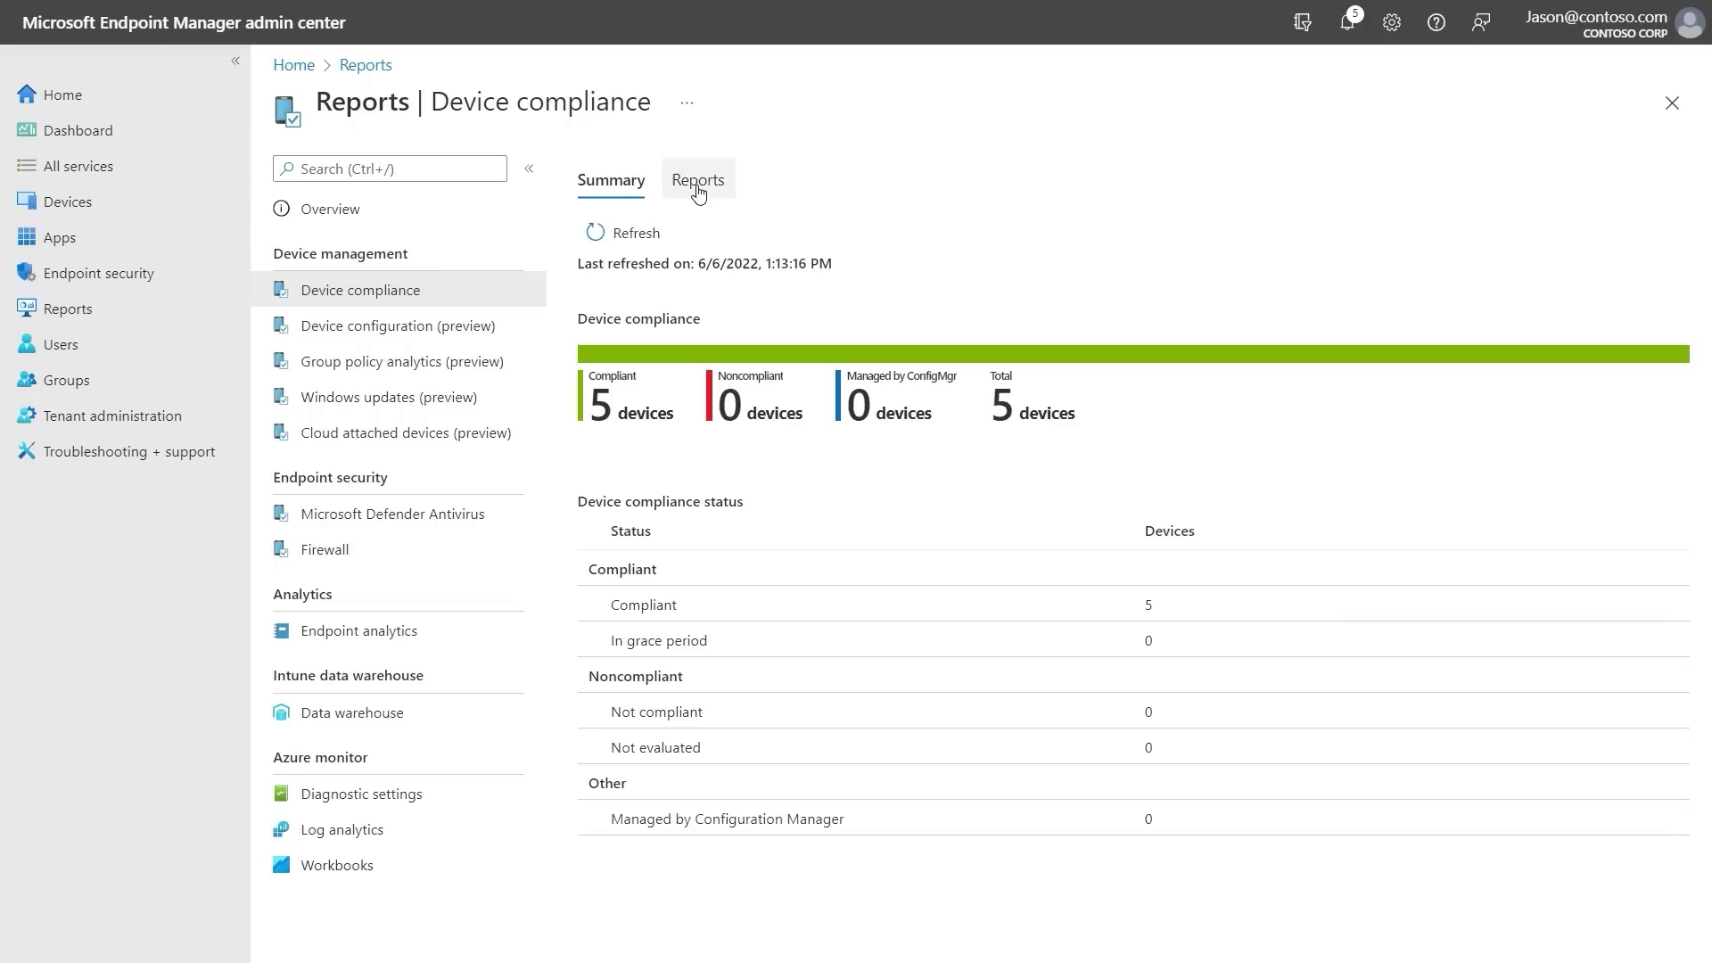
click(703, 181)
click(724, 306)
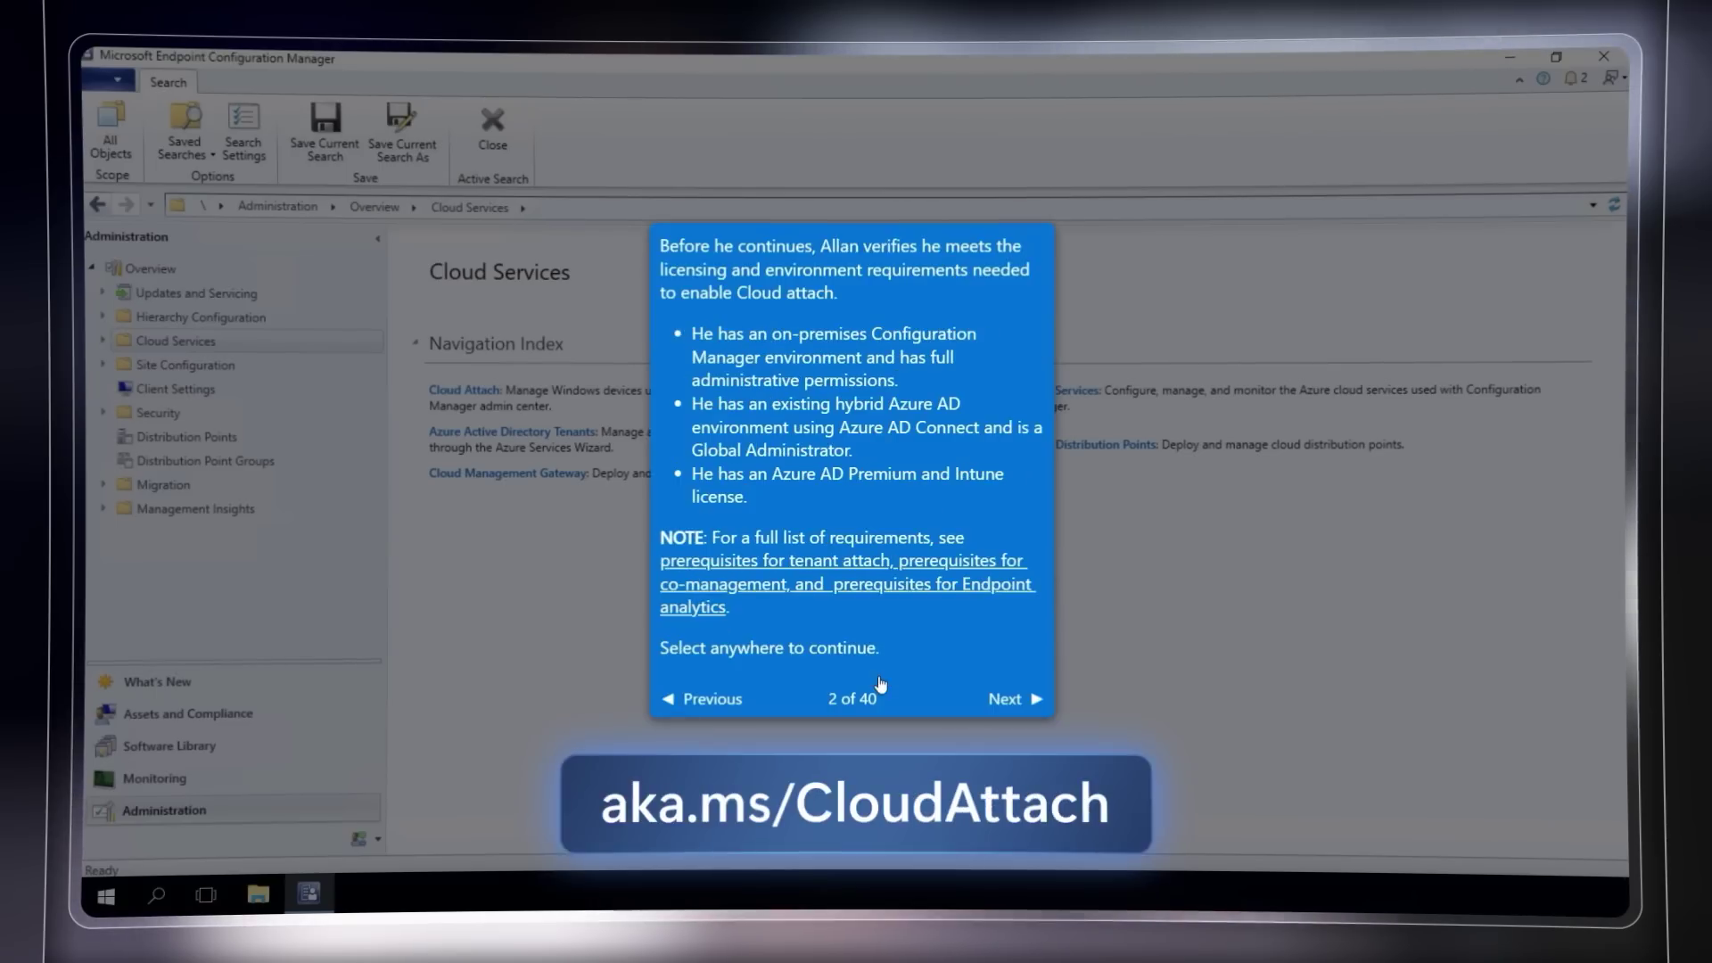
Follow the tour to step 5, expanding Cloud Services under Administration and selecting Cloud Attach.
click(997, 699)
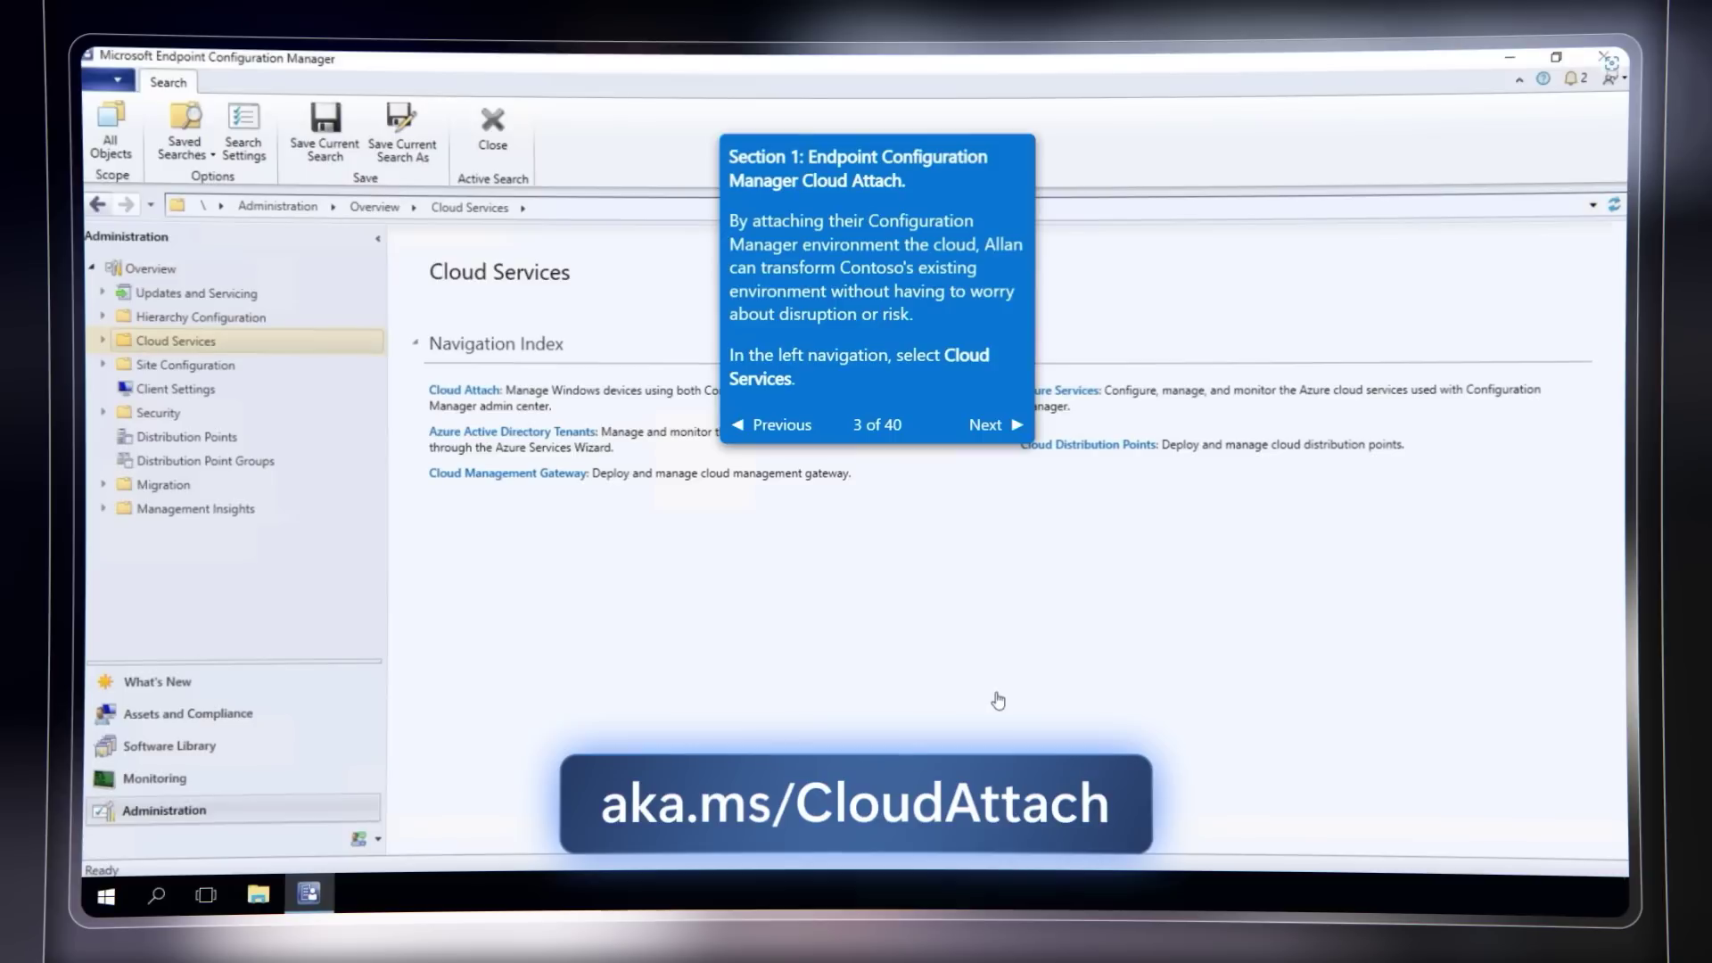
click(991, 426)
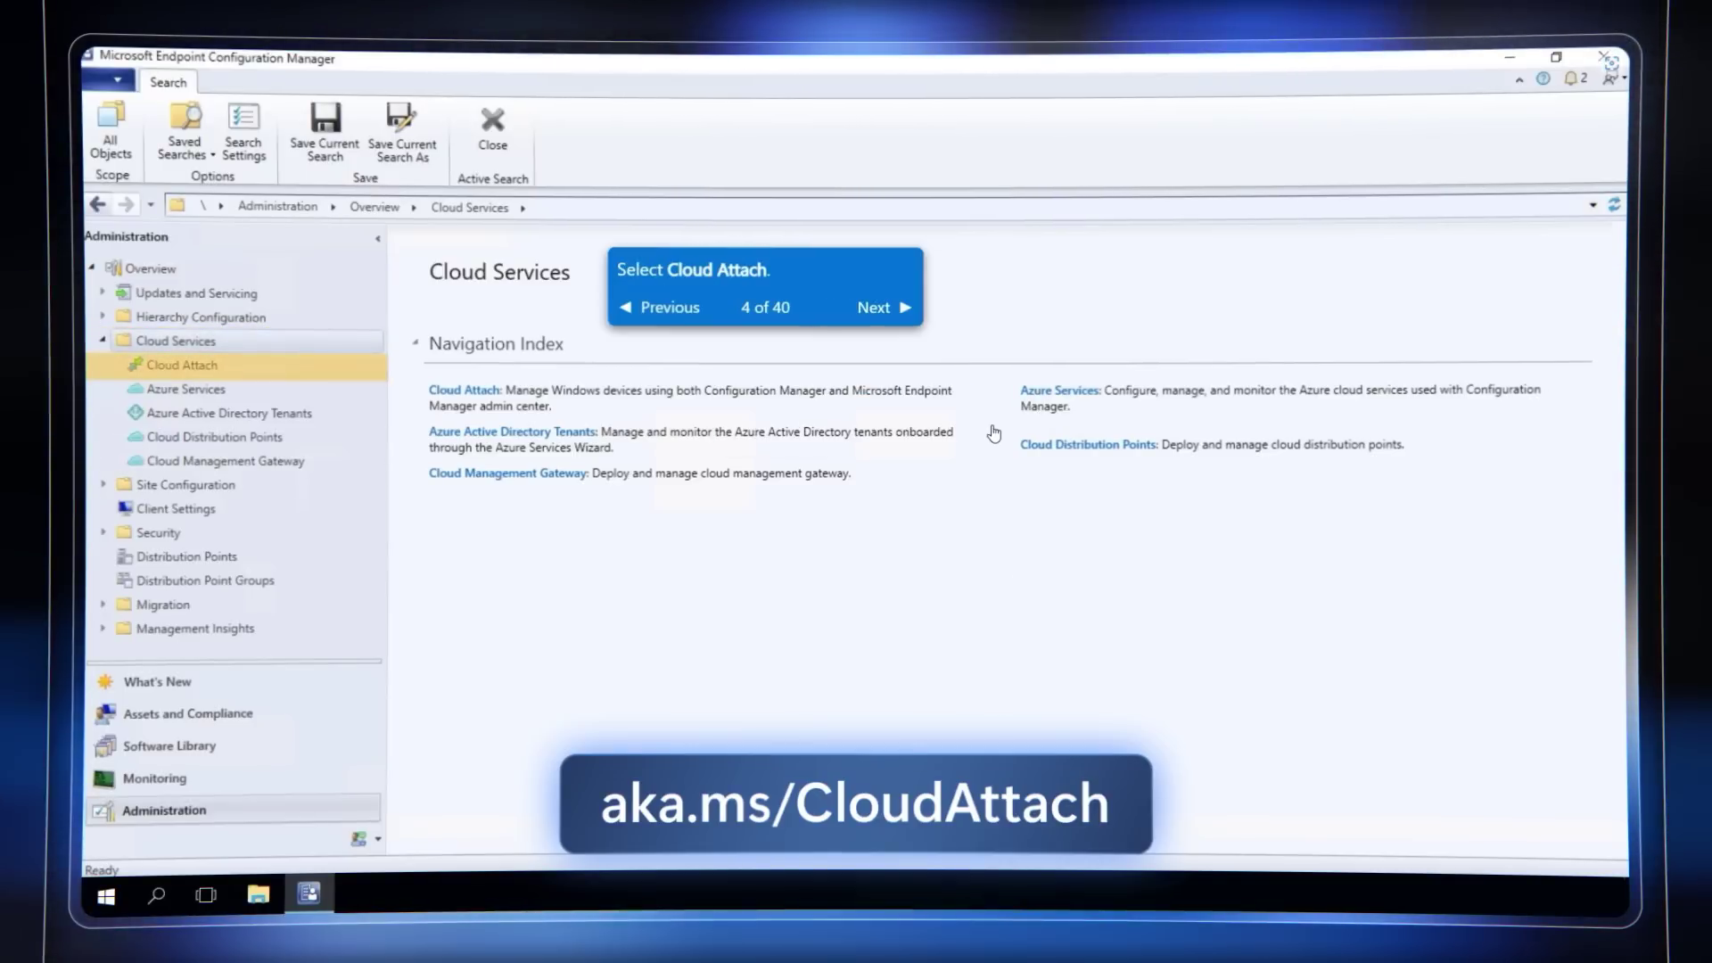
click(904, 307)
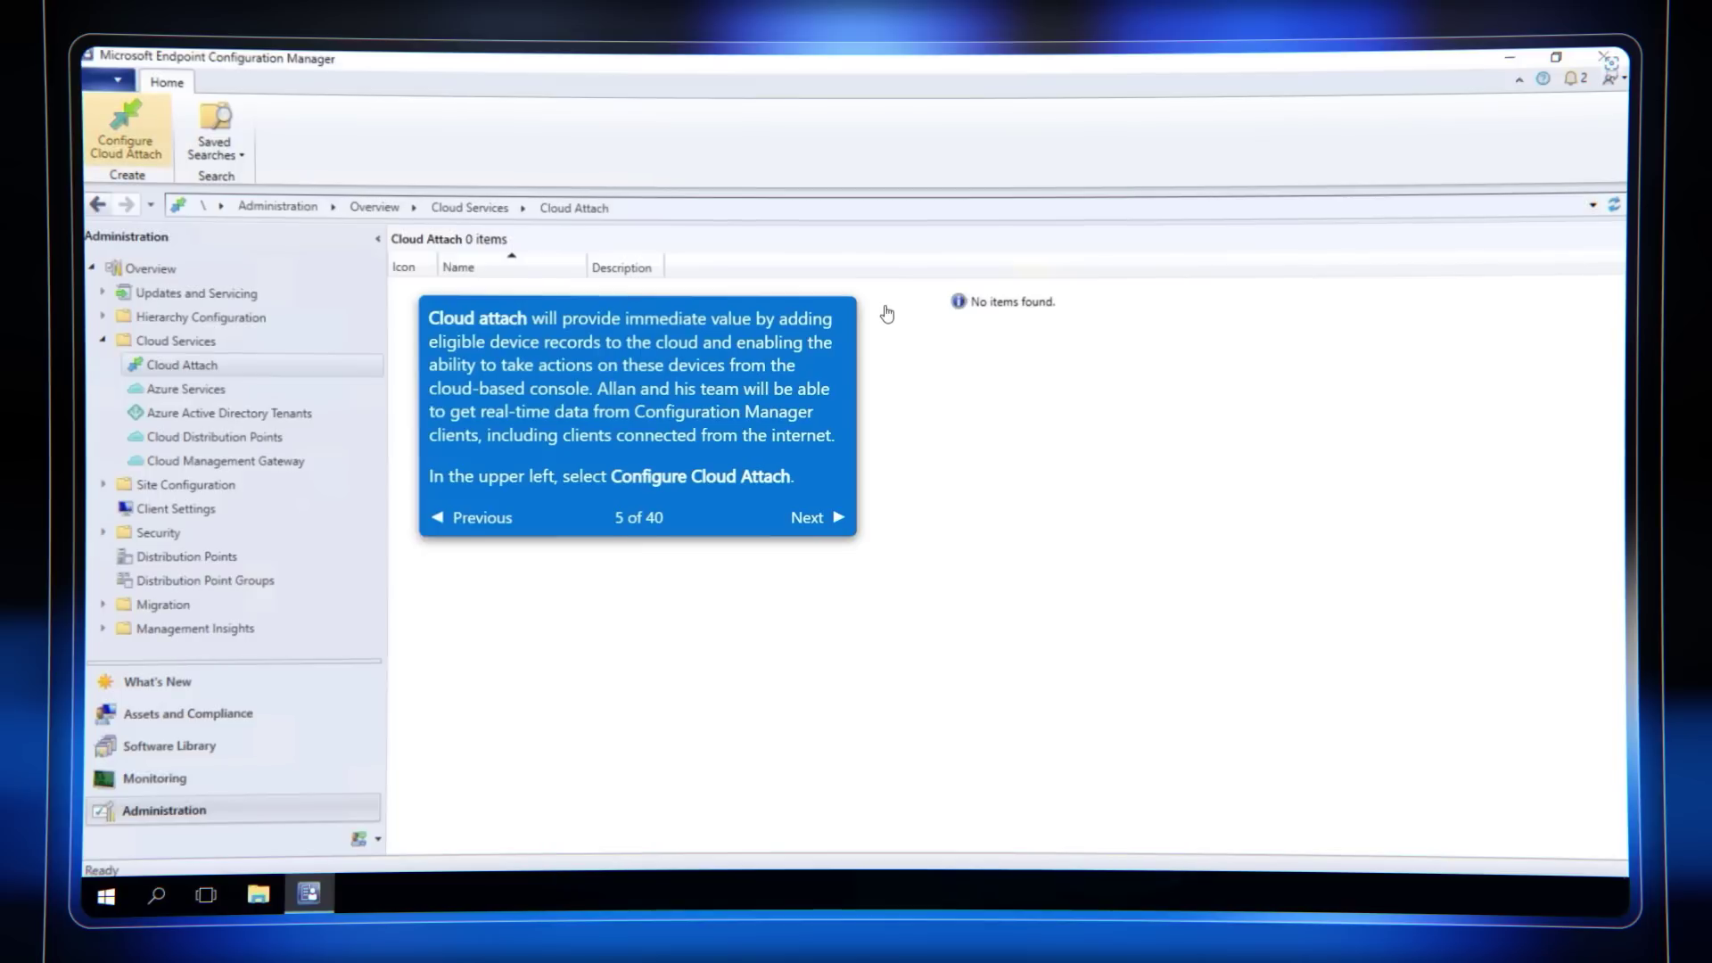